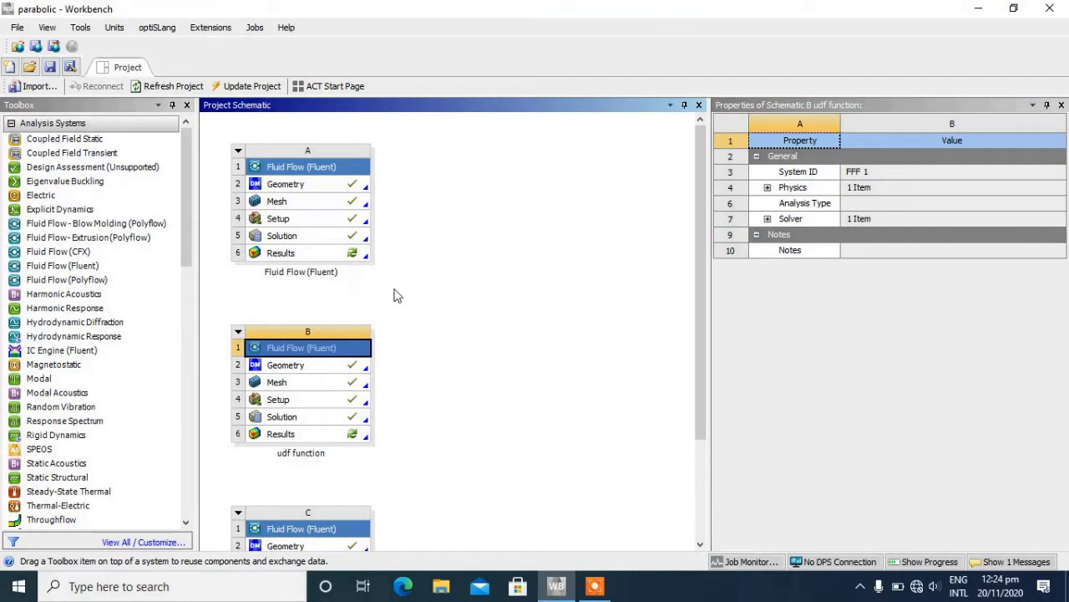
Step: Rename the "Copy of udf function" system in the project schematic as "expression language"
{"action": "scroll", "coordinate": [446, 485], "scroll_direction": "up", "scroll_amount": 2}
{"action": "left_click_drag", "start_coordinate": [707, 455], "coordinate": [692, 537]}
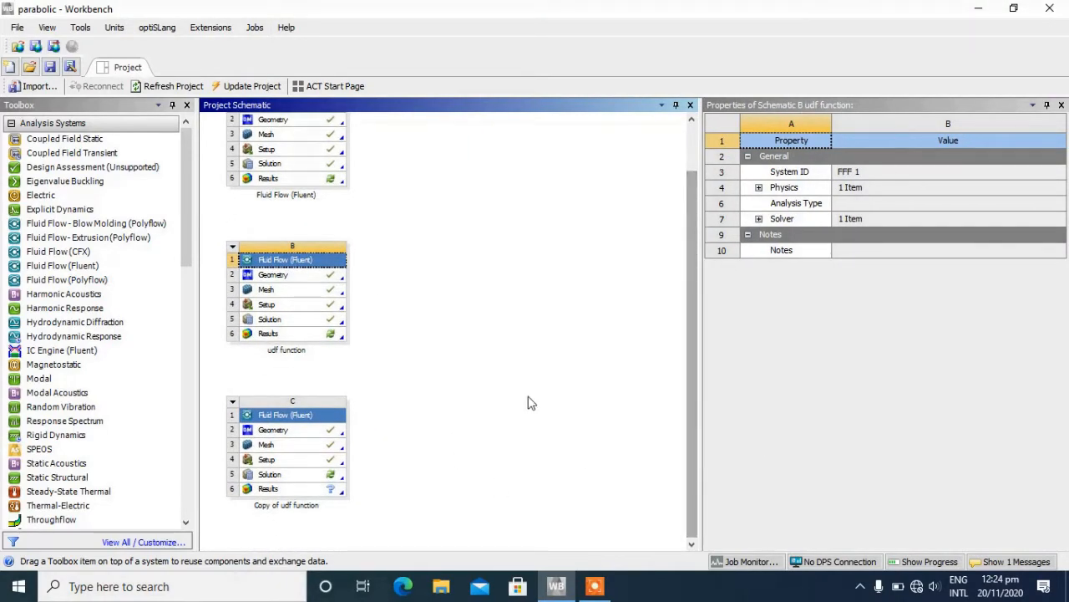
{"action": "scroll", "coordinate": [503, 423], "scroll_direction": "up", "scroll_amount": 3}
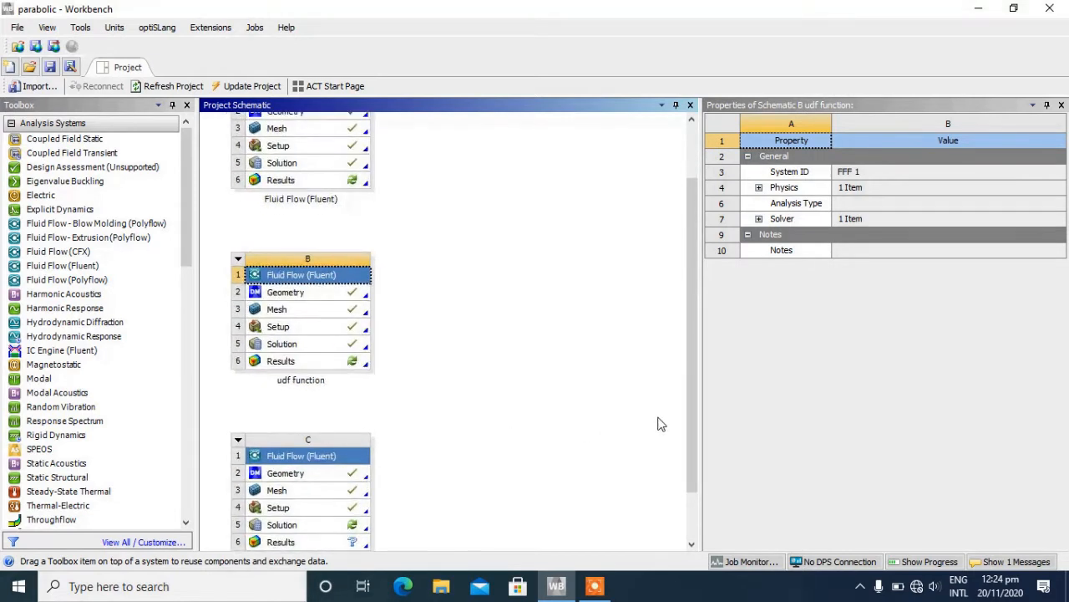
{"action": "left_click_drag", "start_coordinate": [690, 423], "coordinate": [690, 469]}
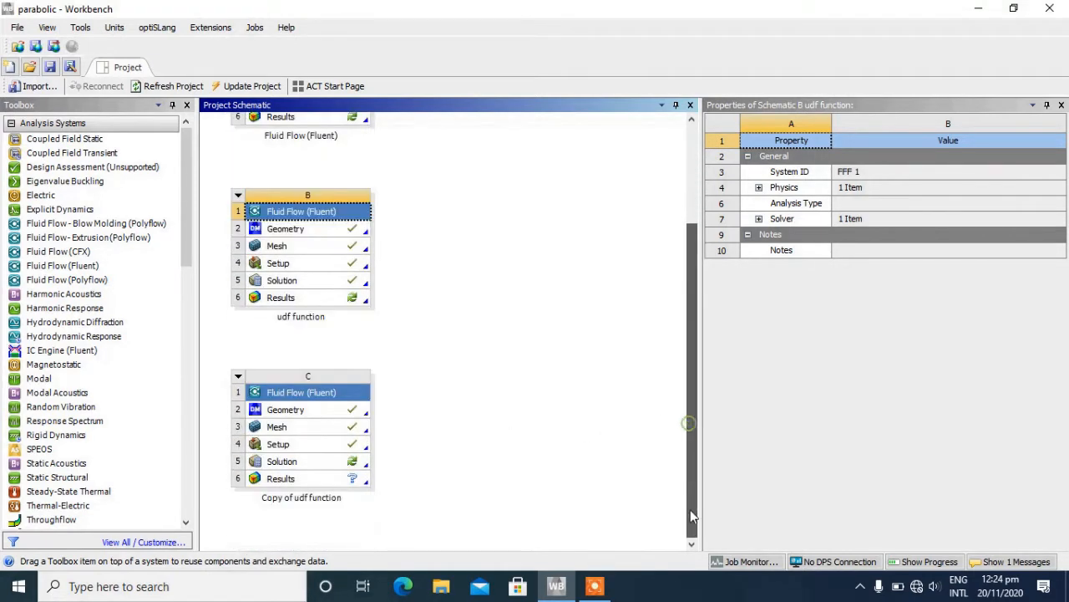
{"action": "double_click", "coordinate": [310, 497]}
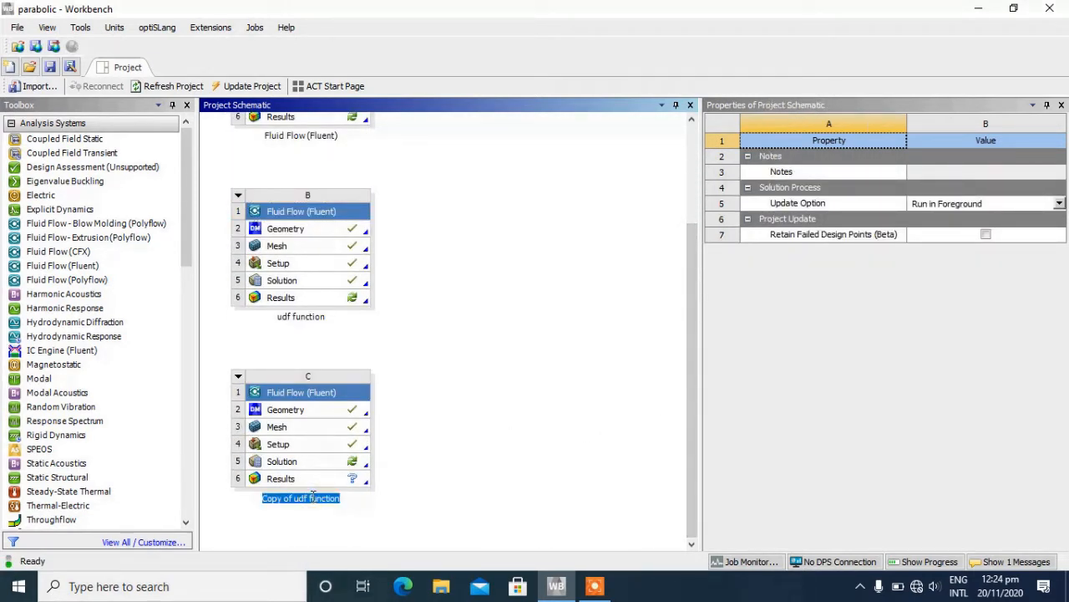
{"action": "type", "text": "expression langua"}
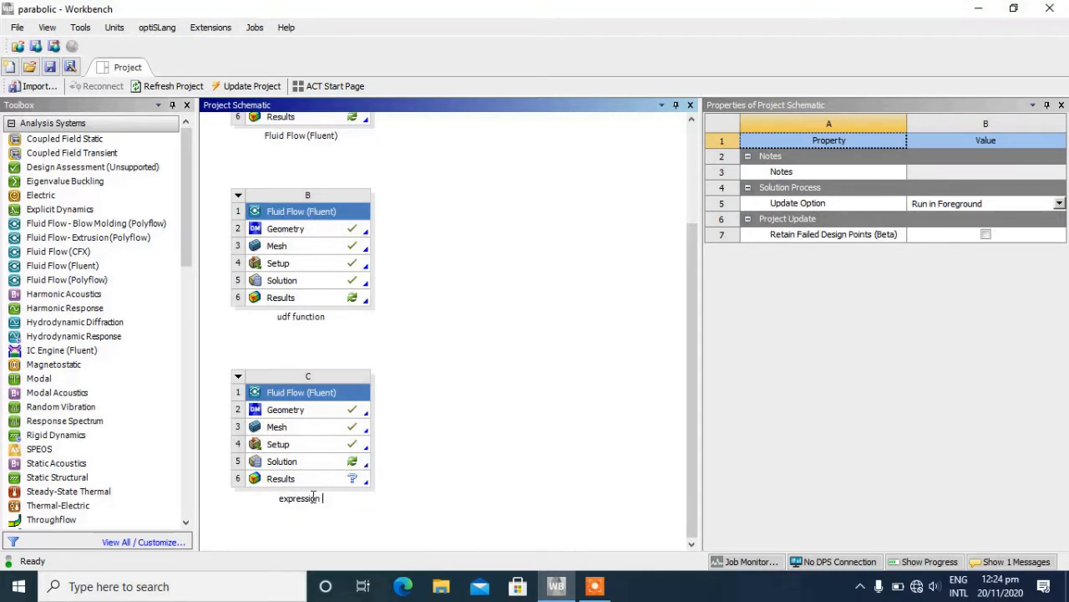
{"action": "type", "text": "ge"}
{"action": "key", "text": "Return"}
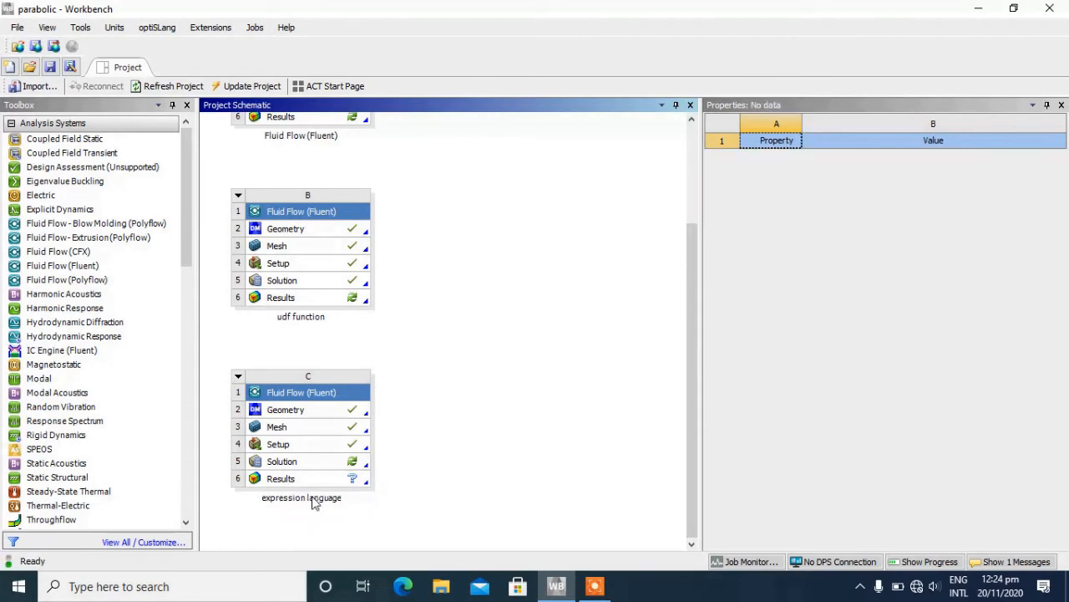
Step: Open the Setup of the expression language system in Fluent with double precision and one solver process
{"action": "left_click", "coordinate": [308, 449]}
{"action": "right_click", "coordinate": [309, 449]}
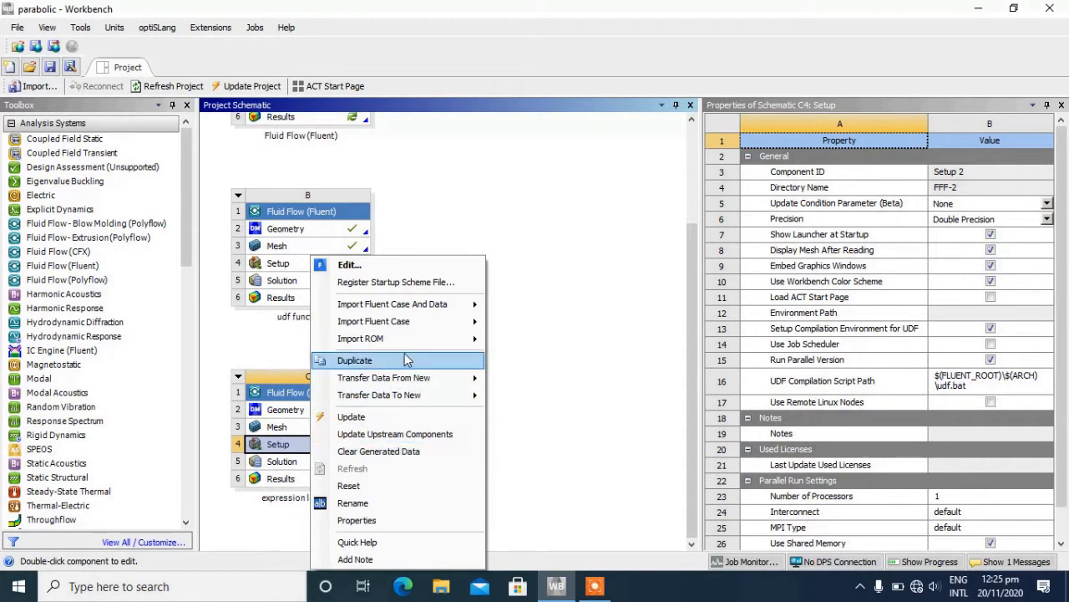
{"action": "left_click", "coordinate": [414, 266]}
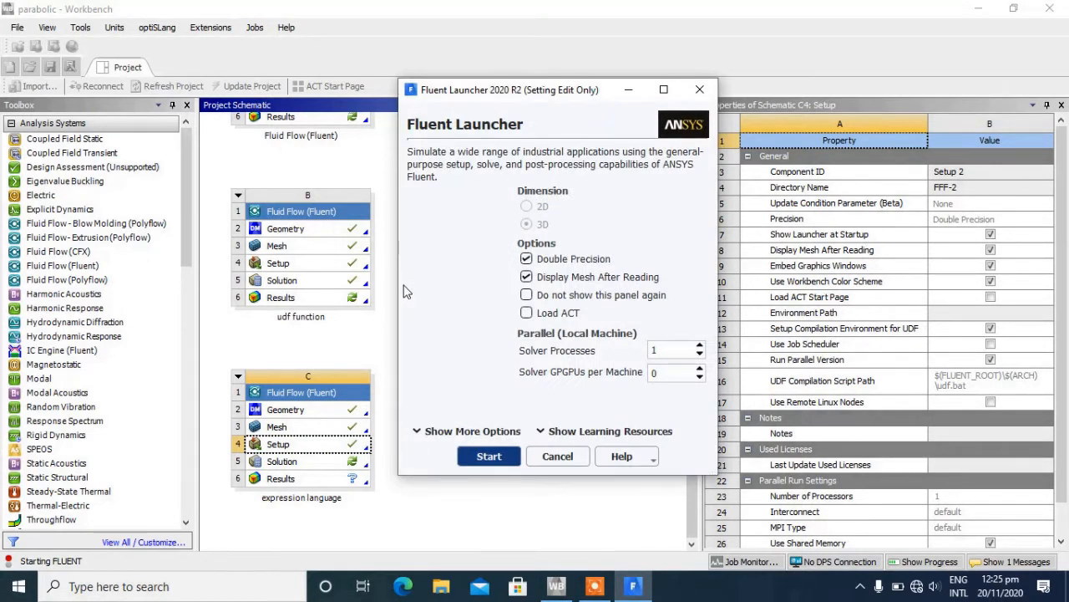
{"action": "left_click", "coordinate": [471, 461]}
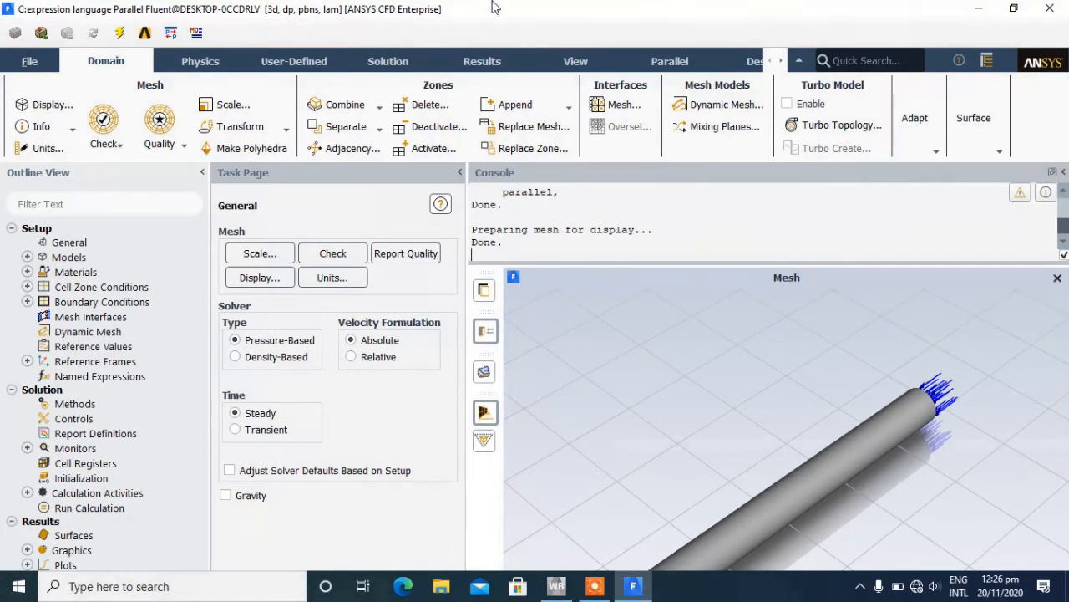
{"action": "scroll", "coordinate": [856, 439], "scroll_direction": "up", "scroll_amount": 1}
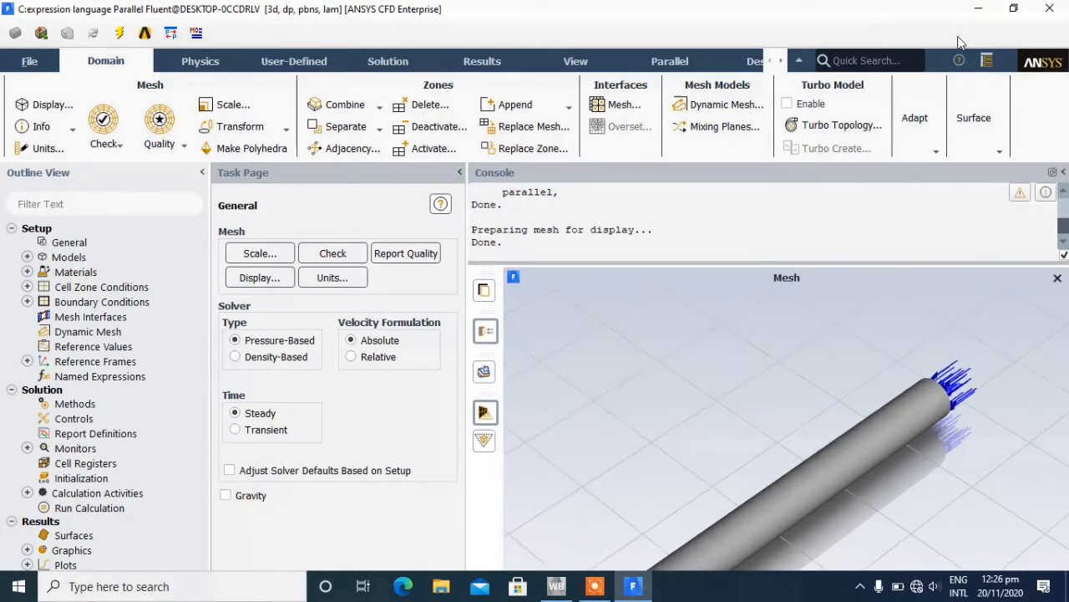
{"action": "left_click", "coordinate": [1013, 9]}
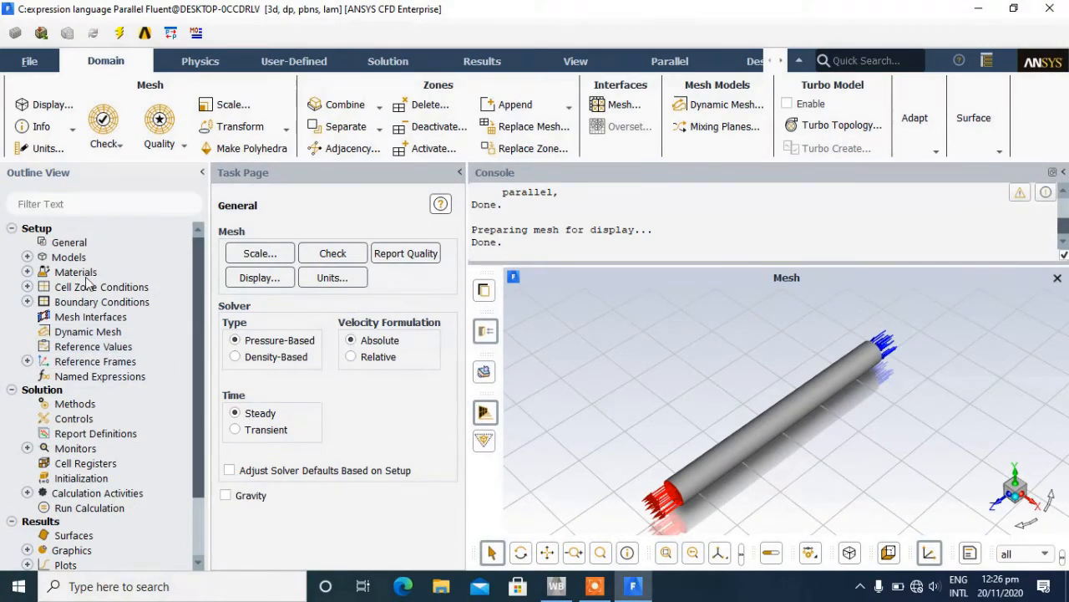
Step: Create a named expression called umax, define it as 2 [m/s] and evaluate its current value
{"action": "left_click", "coordinate": [33, 259]}
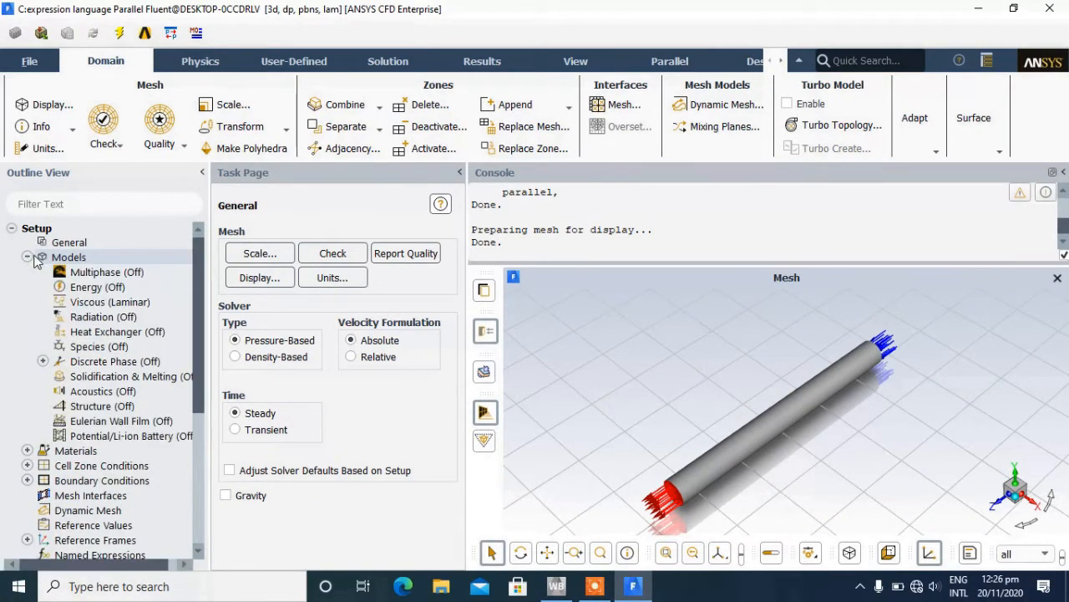
{"action": "left_click", "coordinate": [33, 258]}
{"action": "right_click", "coordinate": [50, 378]}
{"action": "left_click", "coordinate": [113, 389]}
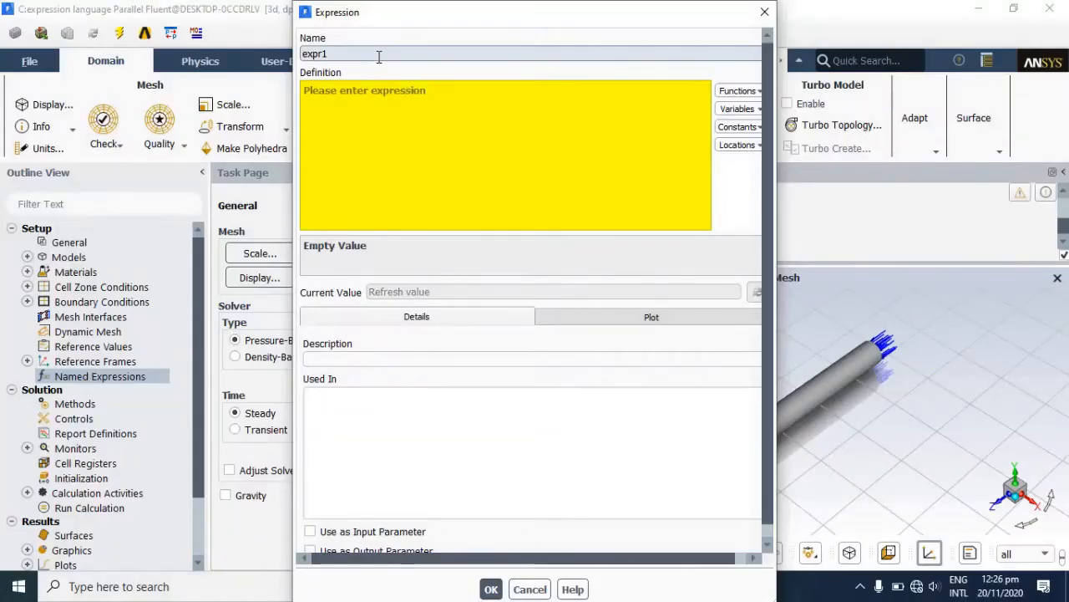
{"action": "double_click", "coordinate": [379, 56]}
{"action": "type", "text": "umax"}
{"action": "left_click", "coordinate": [384, 93]}
{"action": "type", "text": "2"}
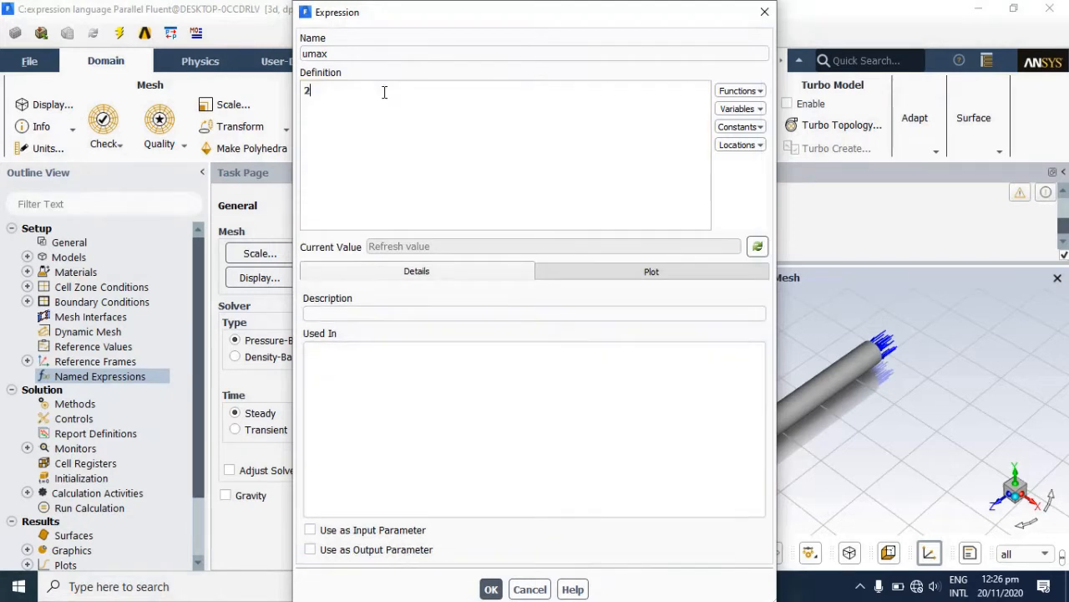
{"action": "type", "text": " ["}
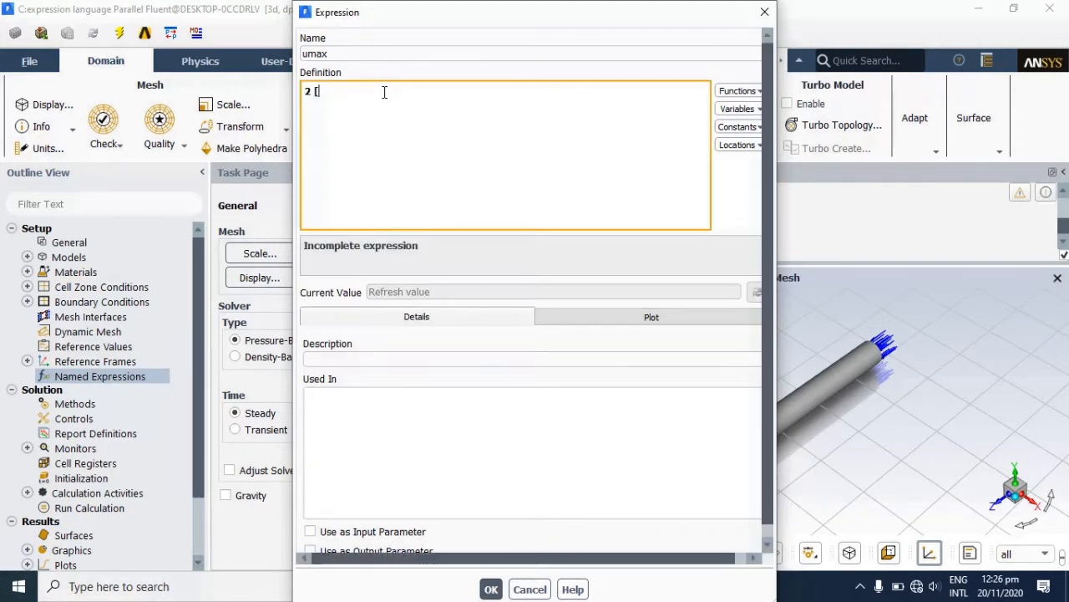
{"action": "type", "text": "m/s"}
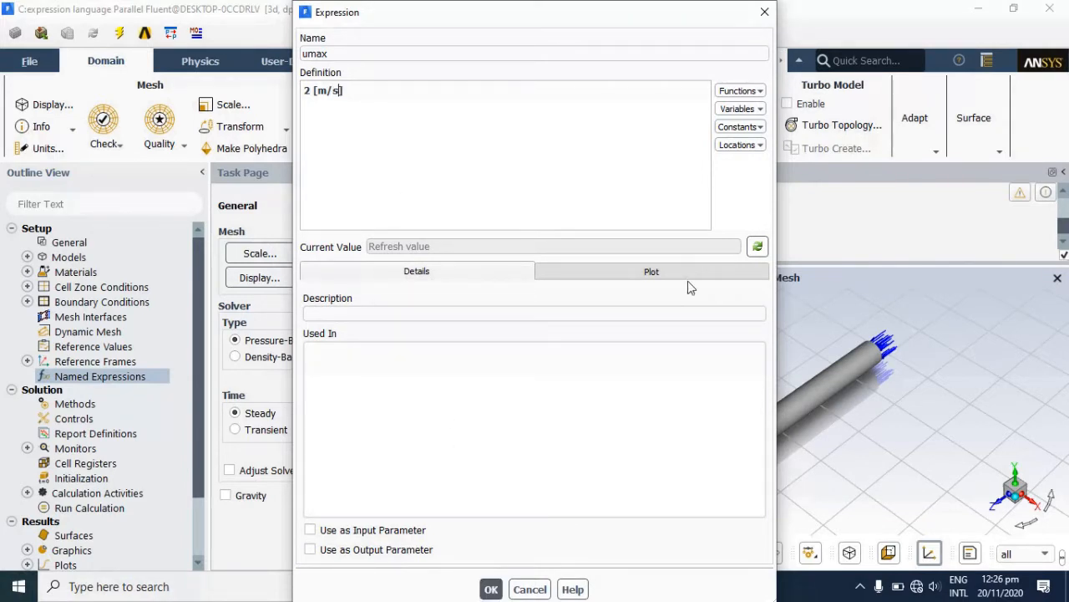
{"action": "left_click", "coordinate": [757, 246]}
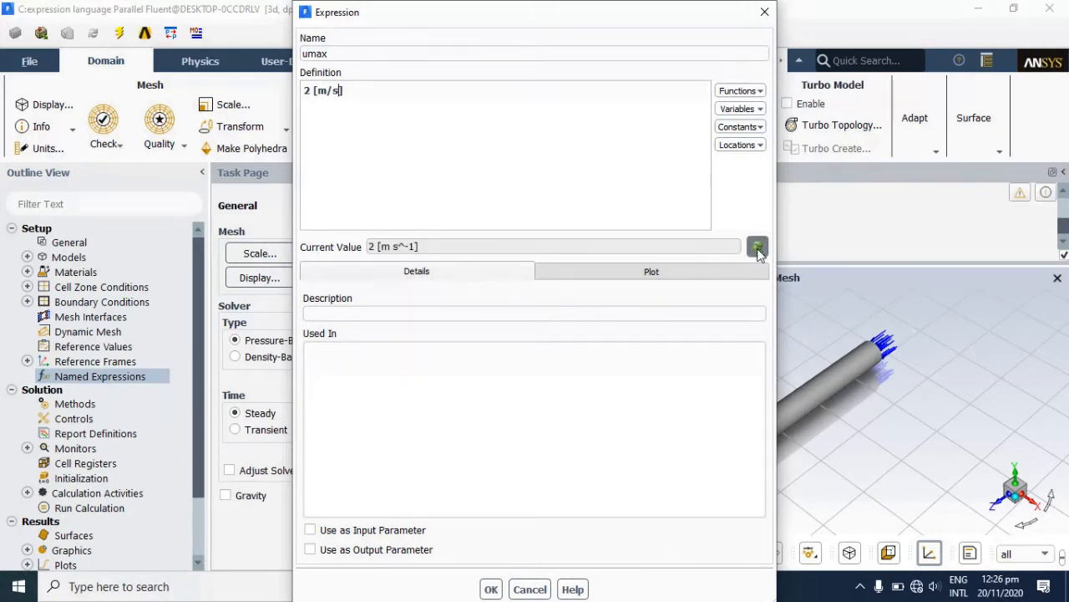
{"action": "left_click", "coordinate": [491, 588]}
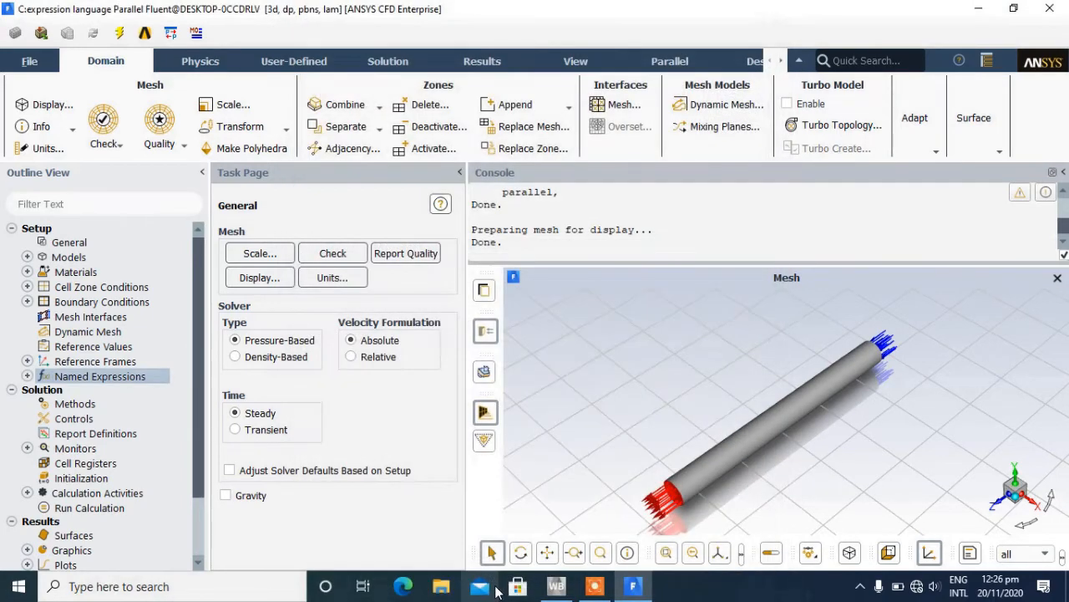
Step: Create a named expression called Radius, define it as 0.05[m] and evaluate its current value
{"action": "left_click", "coordinate": [27, 375]}
{"action": "right_click", "coordinate": [69, 377]}
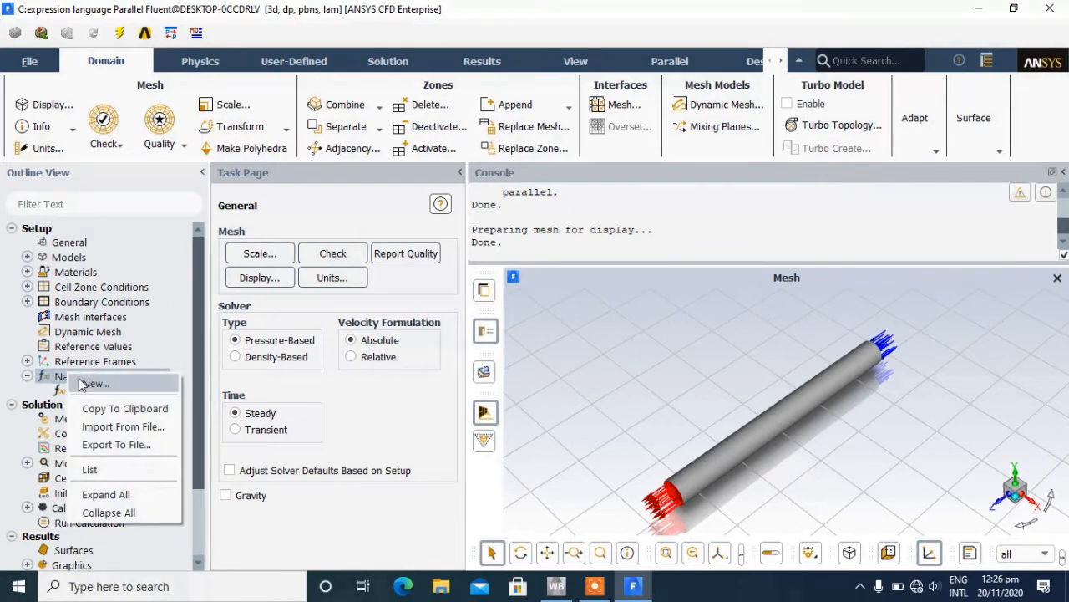
{"action": "left_click", "coordinate": [85, 383]}
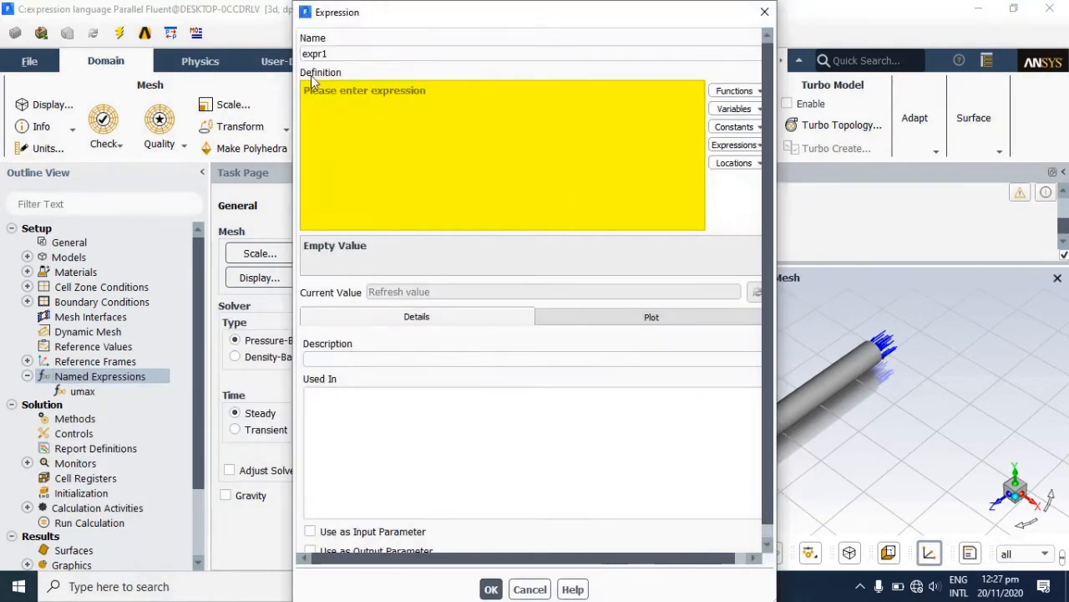
{"action": "double_click", "coordinate": [360, 50]}
{"action": "type", "text": "Radius"}
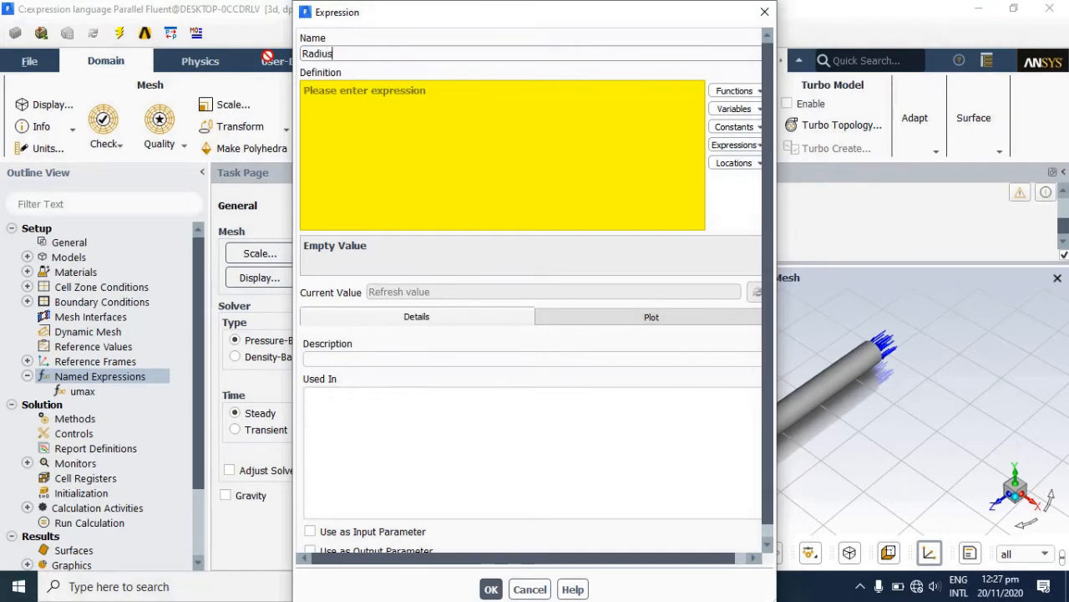
{"action": "left_click", "coordinate": [326, 86]}
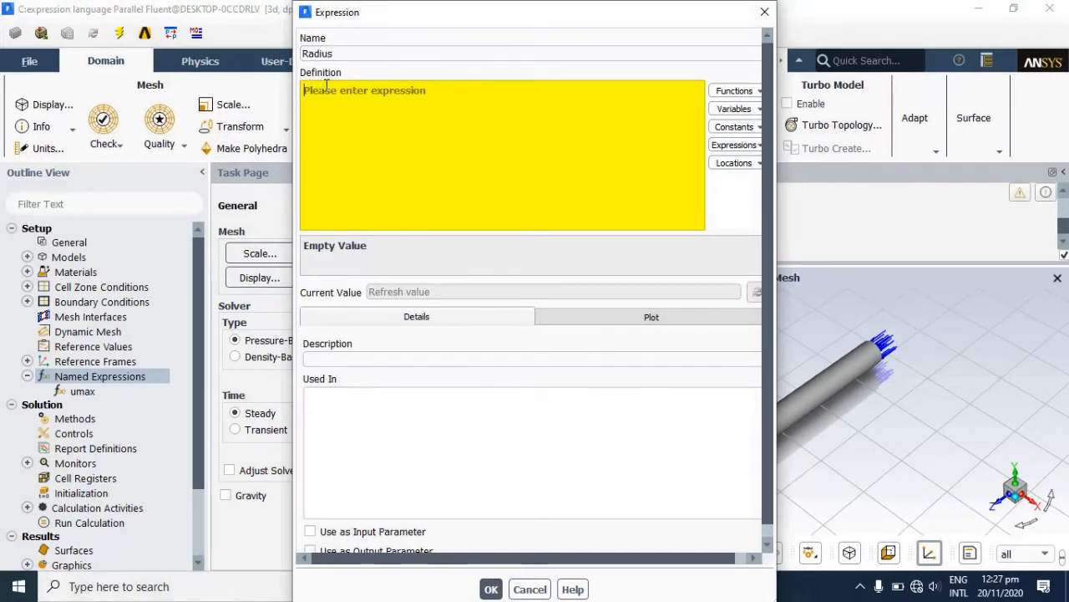
{"action": "type", "text": "0.05"}
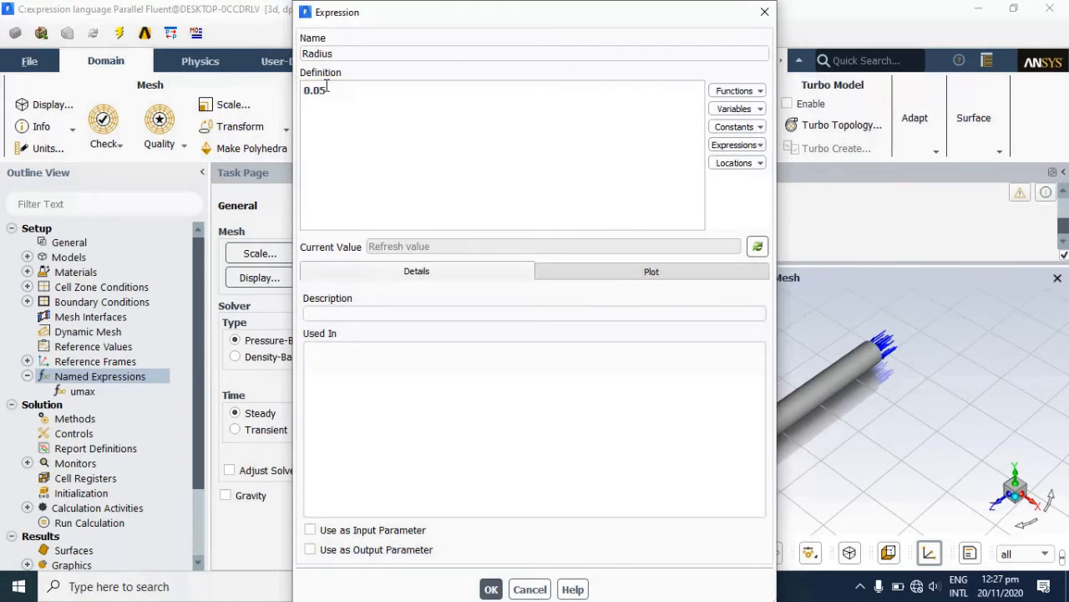
{"action": "type", "text": "[]"}
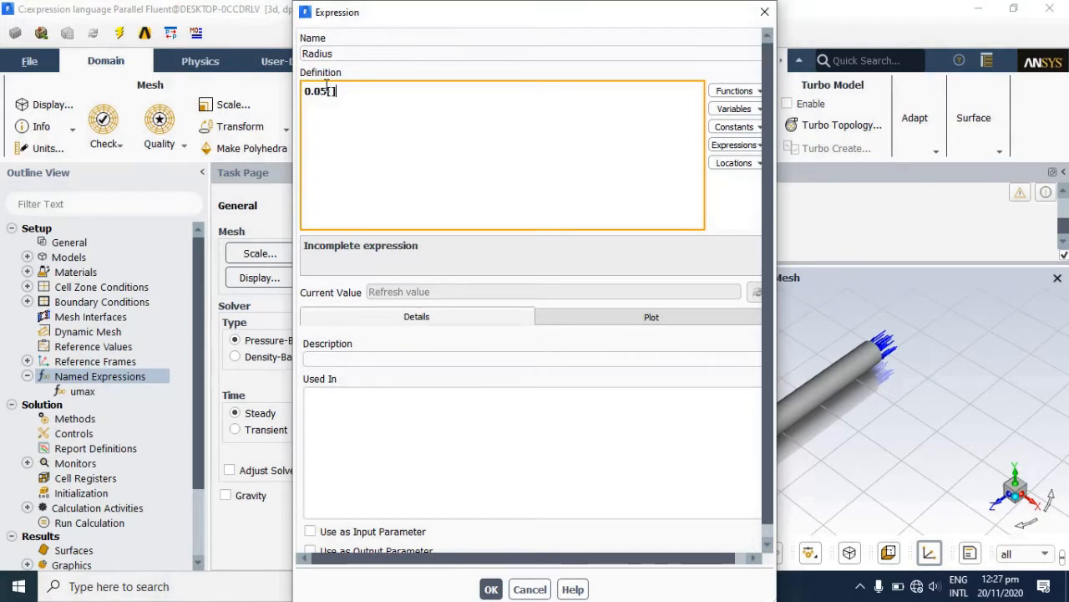
{"action": "type", "text": "m"}
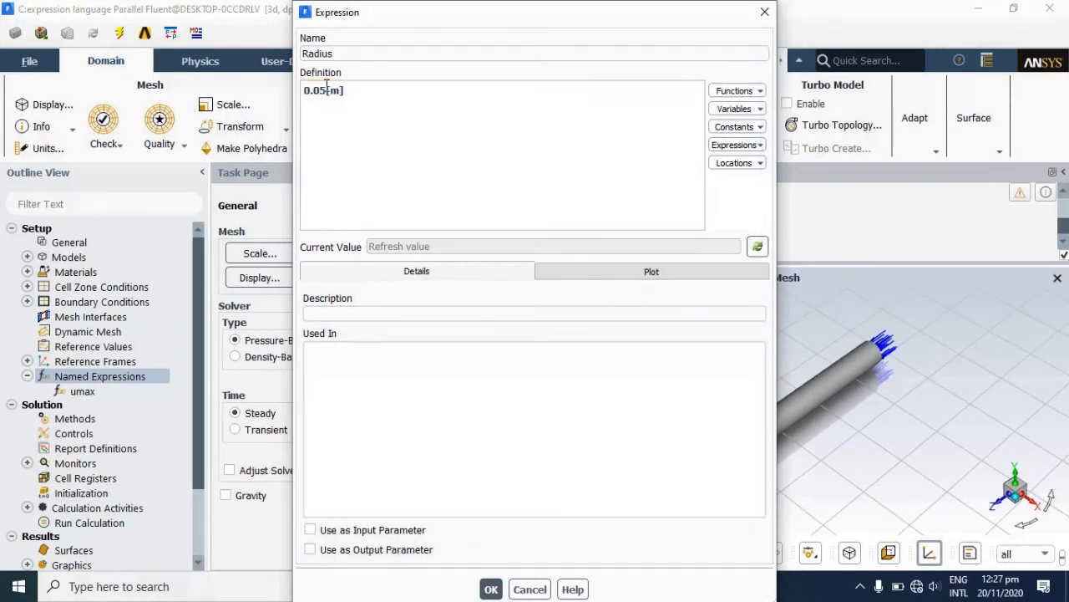
{"action": "left_click", "coordinate": [758, 247]}
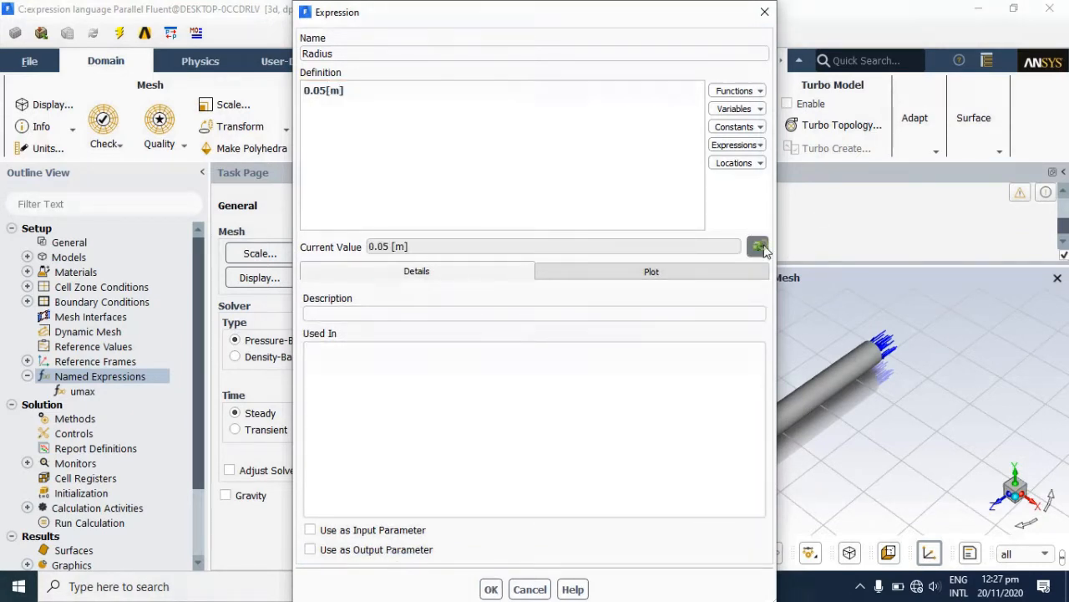
{"action": "left_click", "coordinate": [492, 589]}
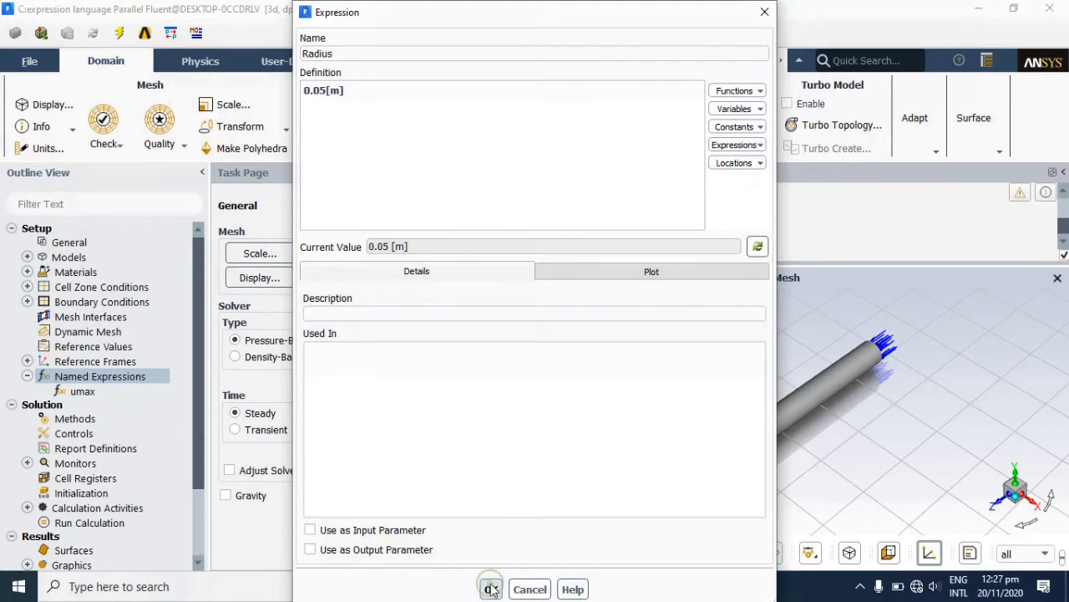
Step: Start a new named expression and name it radius
{"action": "right_click", "coordinate": [122, 376]}
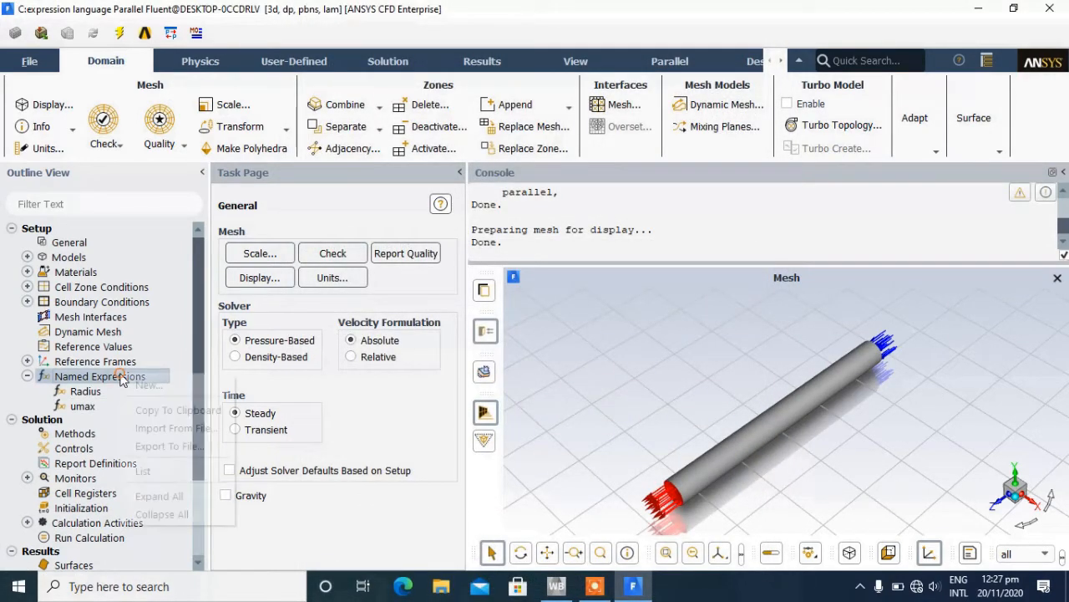
{"action": "left_click", "coordinate": [147, 385]}
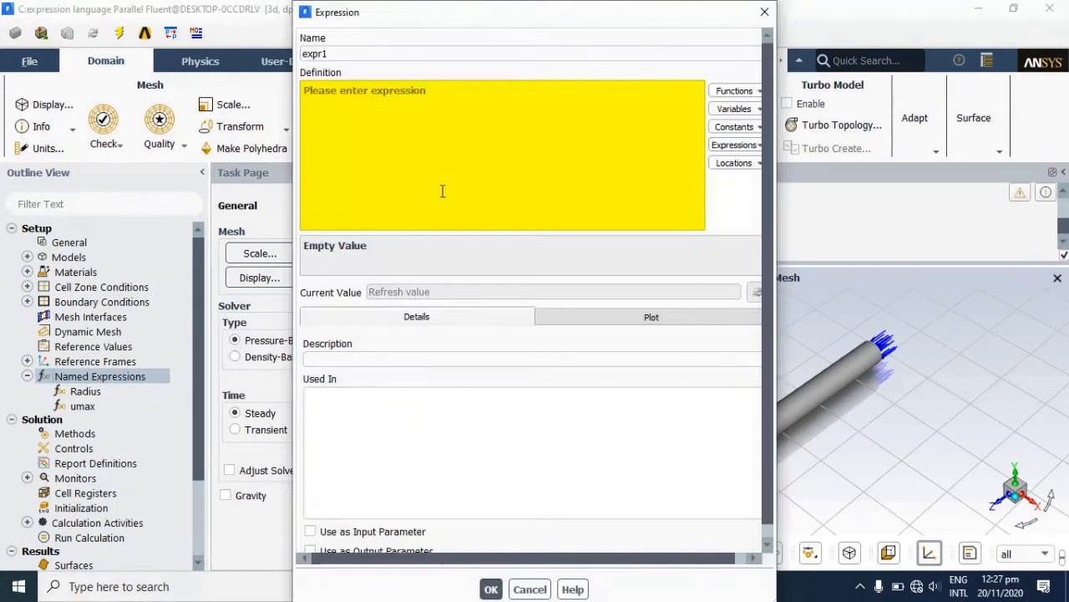
{"action": "double_click", "coordinate": [358, 50]}
{"action": "type", "text": "radius"}
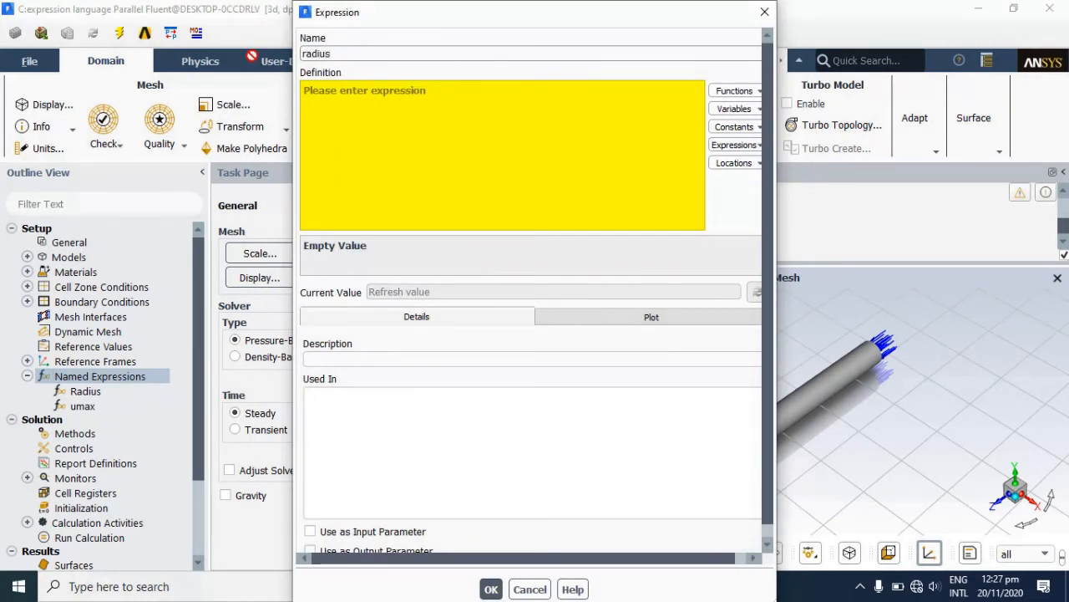
{"action": "left_click", "coordinate": [339, 103]}
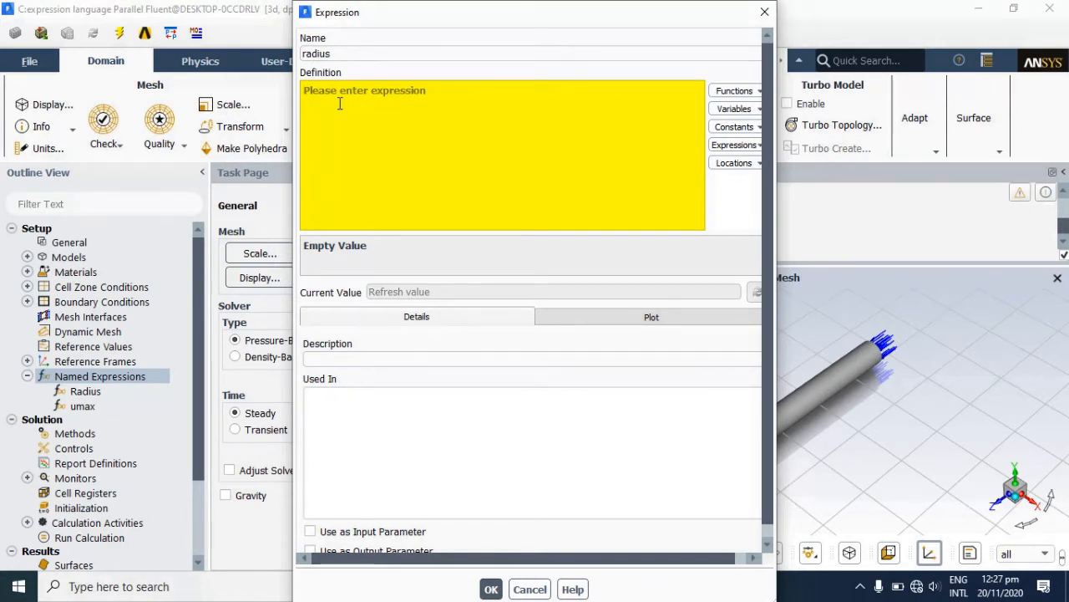
Step: Begin the radius definition with the mathematical function sqrt and insert the alias variable x as its argument
{"action": "left_click", "coordinate": [742, 89]}
{"action": "mouse_move", "coordinate": [827, 111]}
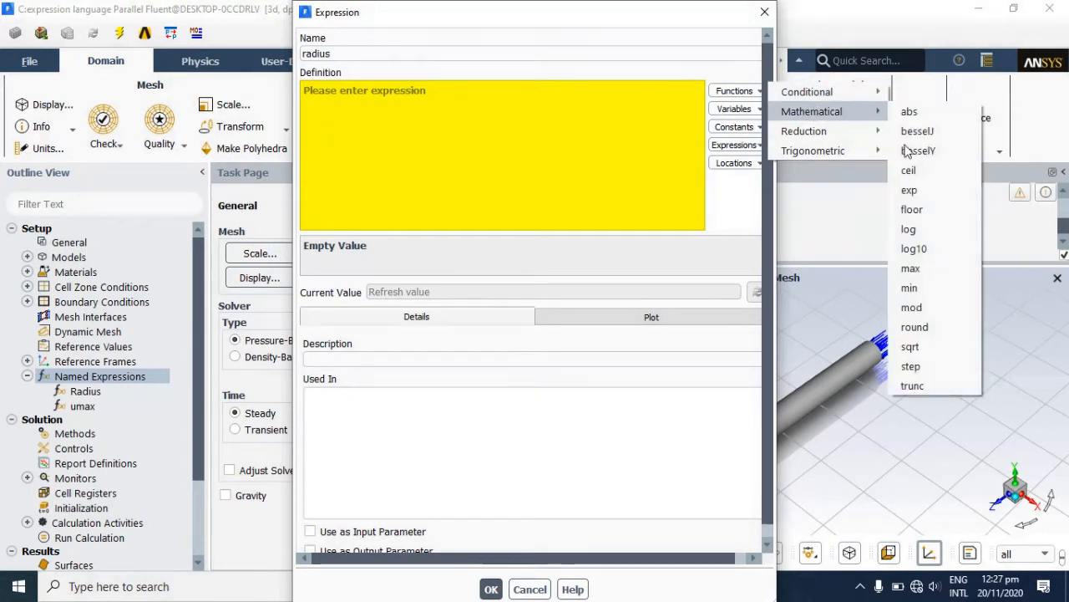
{"action": "left_click", "coordinate": [926, 346]}
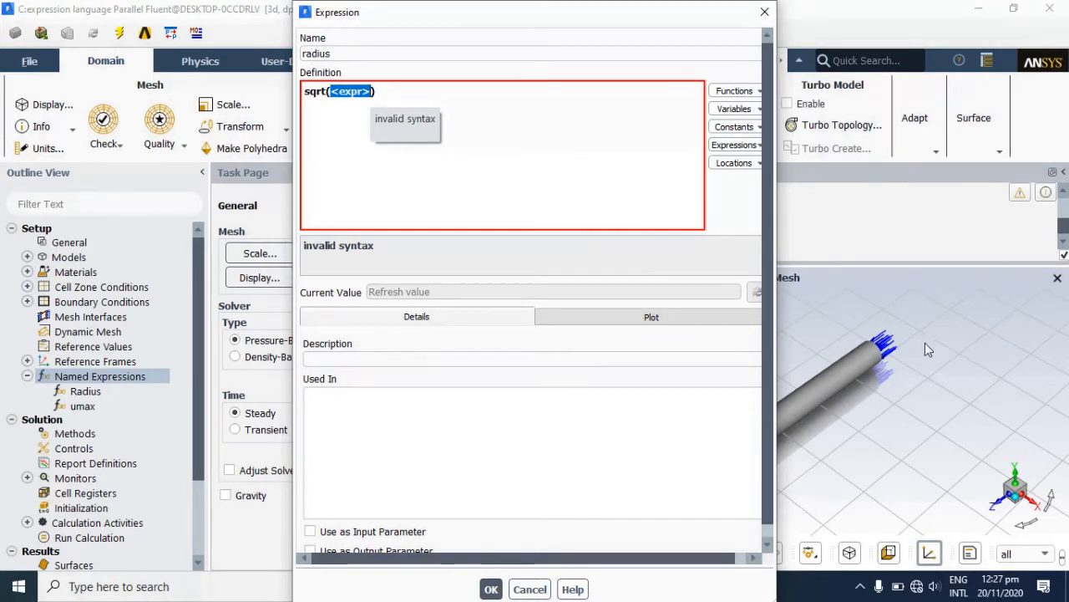
{"action": "left_click", "coordinate": [752, 92]}
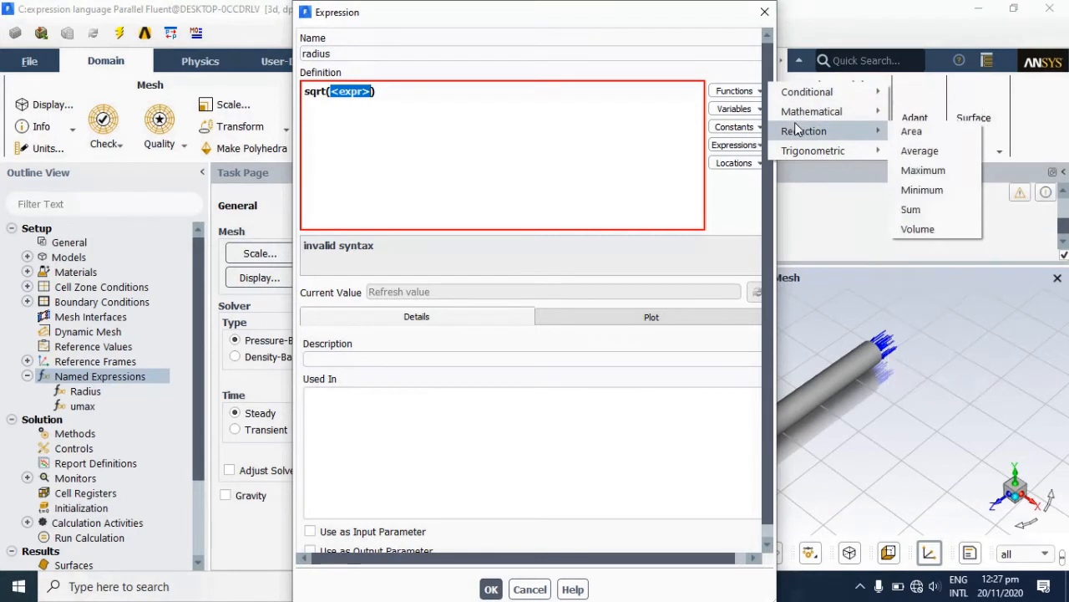
{"action": "mouse_move", "coordinate": [801, 148]}
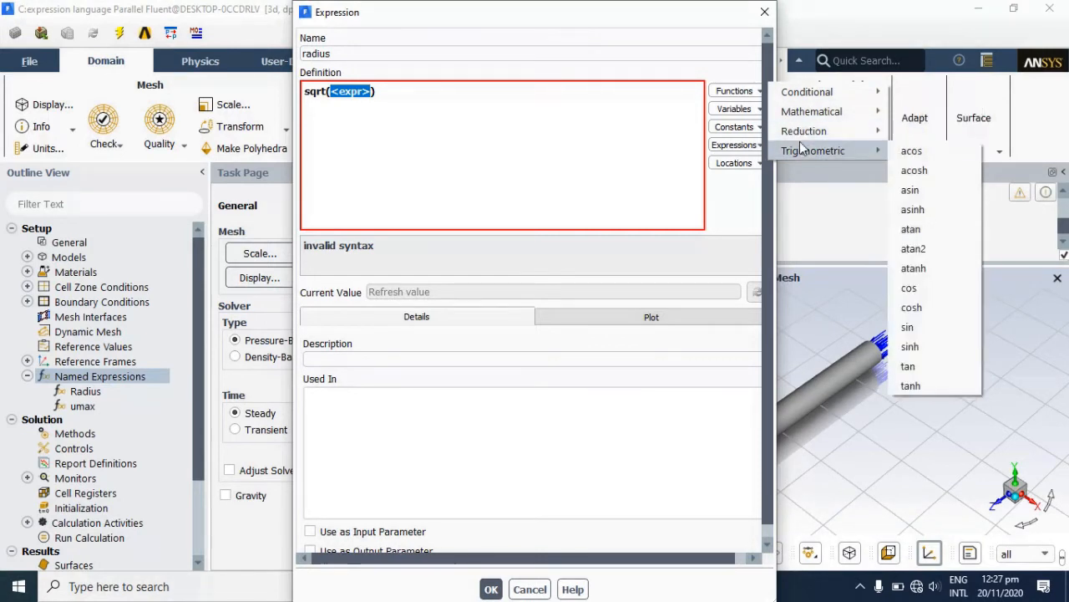
{"action": "left_click", "coordinate": [738, 109]}
{"action": "mouse_move", "coordinate": [790, 108]}
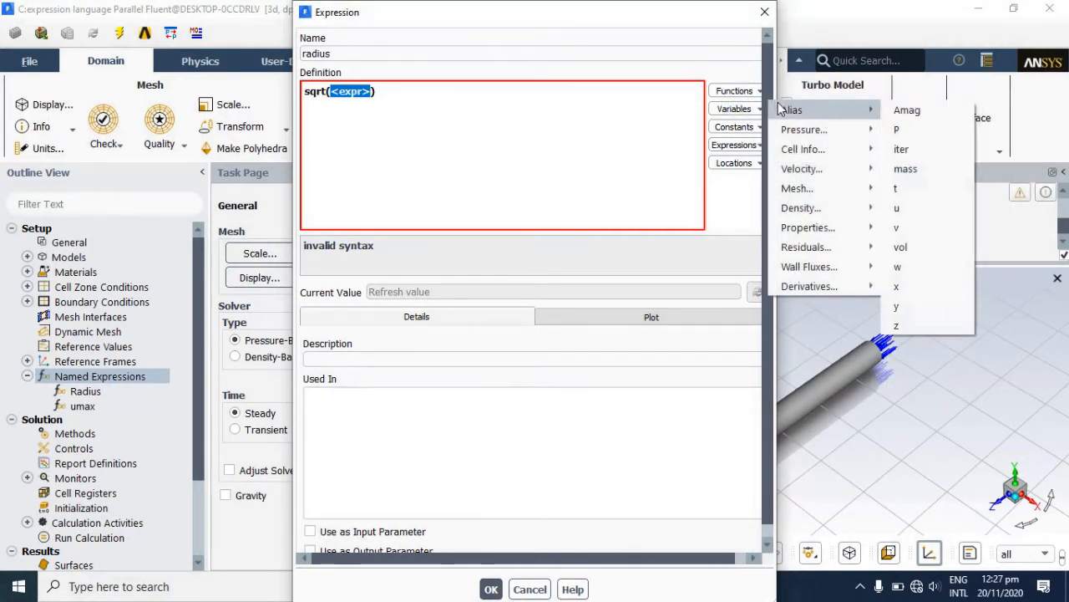
{"action": "left_click", "coordinate": [903, 286]}
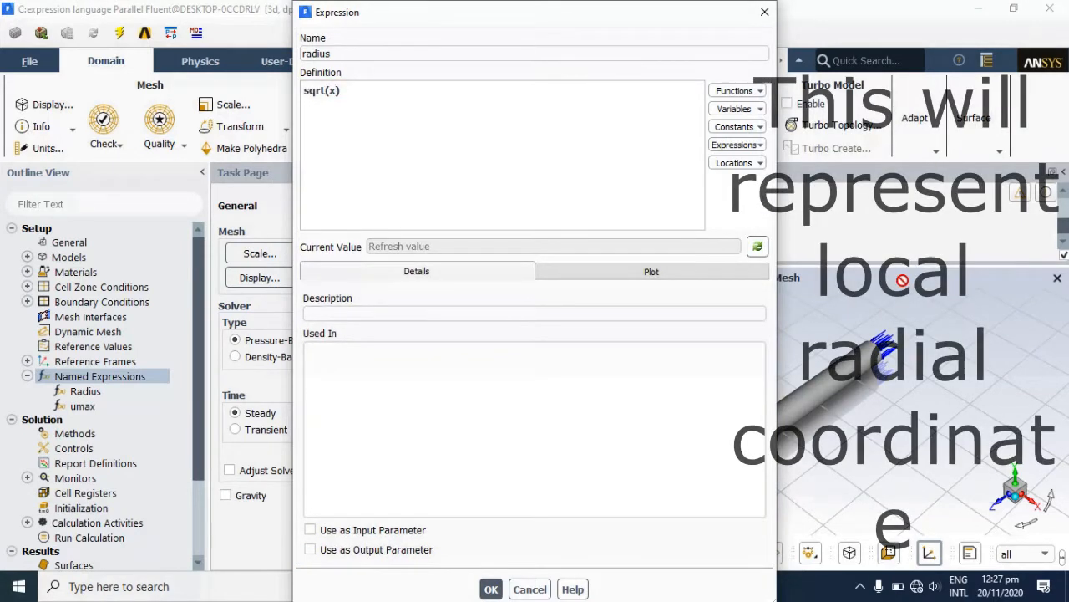
Step: Complete the radius definition as sqrt(x**2+y**2), evaluate its current value and save the expression
{"action": "type", "text": "**2"}
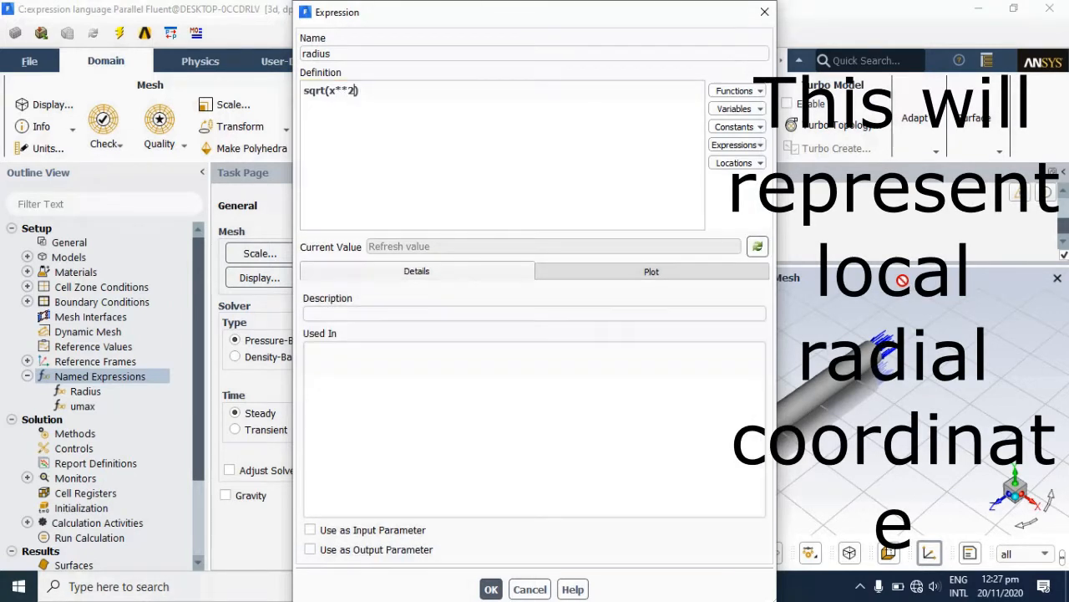
{"action": "type", "text": "+y"}
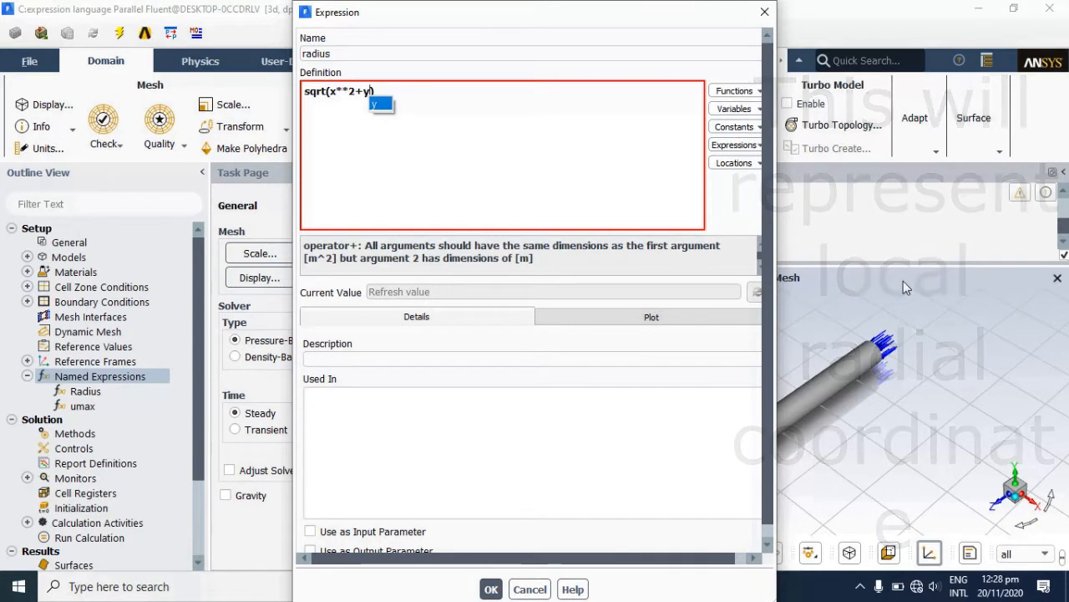
{"action": "type", "text": "**"}
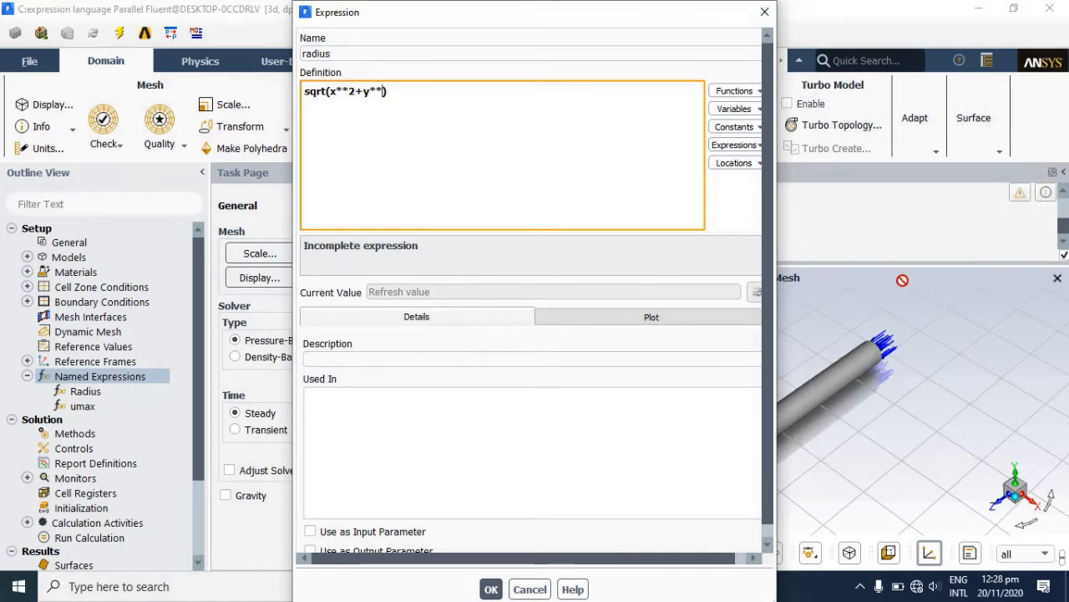
{"action": "type", "text": "2"}
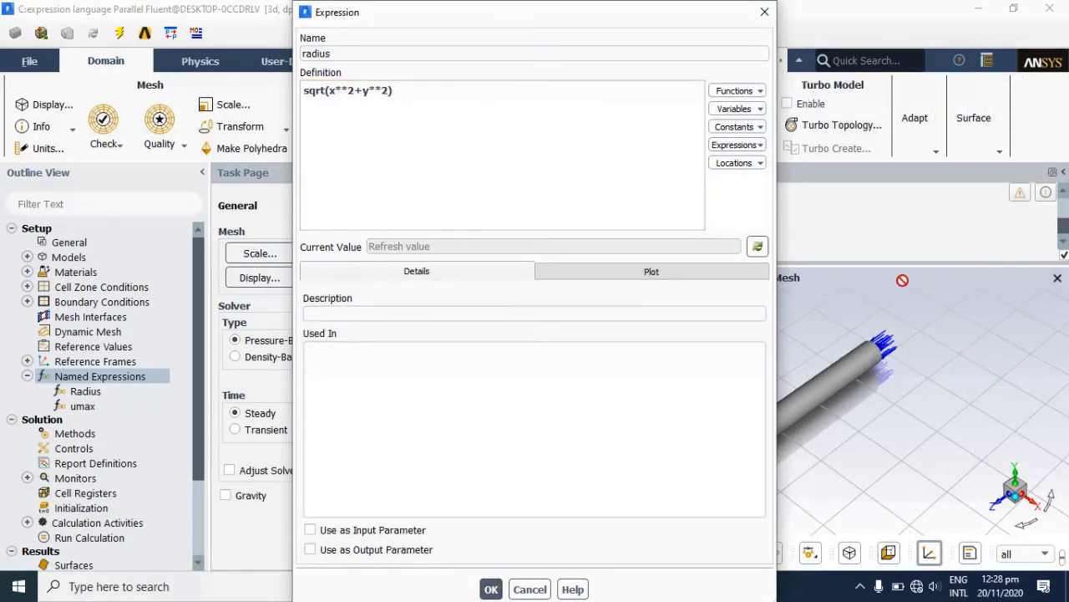
{"action": "left_click", "coordinate": [755, 247]}
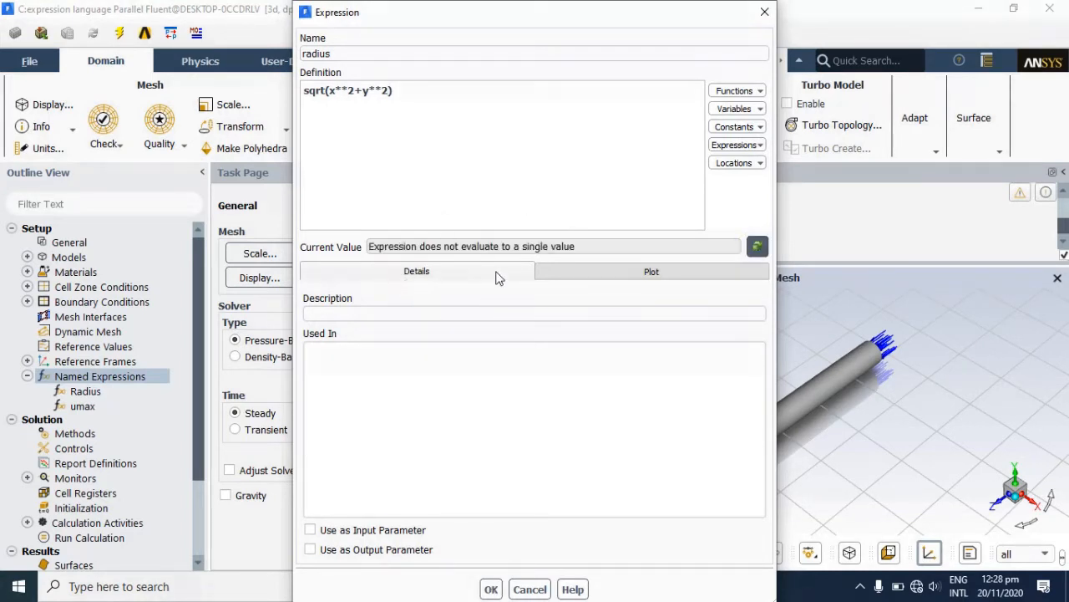
{"action": "left_click", "coordinate": [499, 590]}
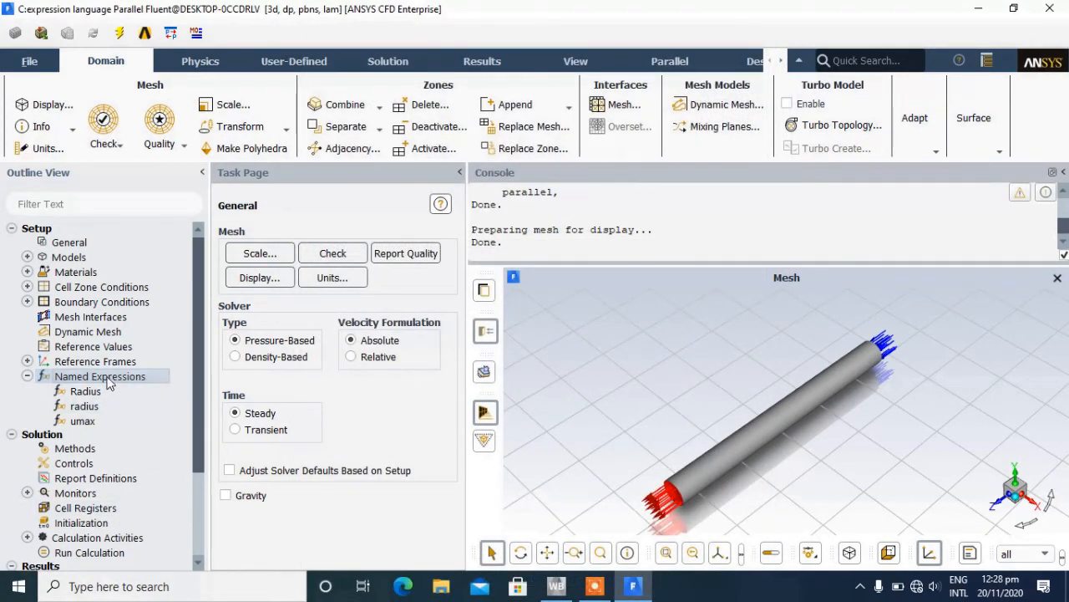
Step: Start another new named expression and name it uprofile
{"action": "right_click", "coordinate": [128, 381]}
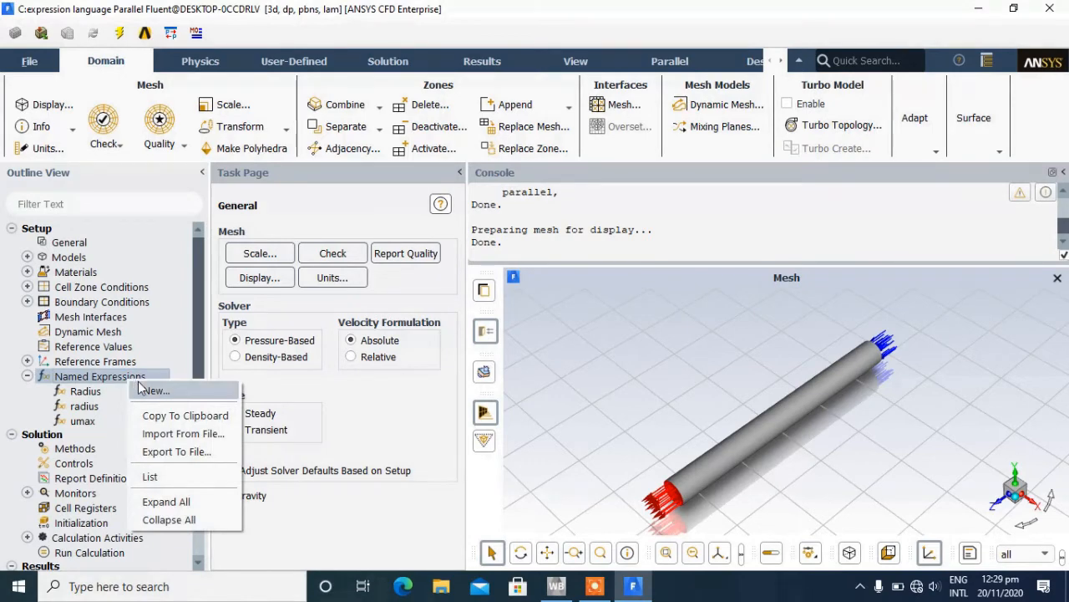
{"action": "left_click", "coordinate": [140, 388]}
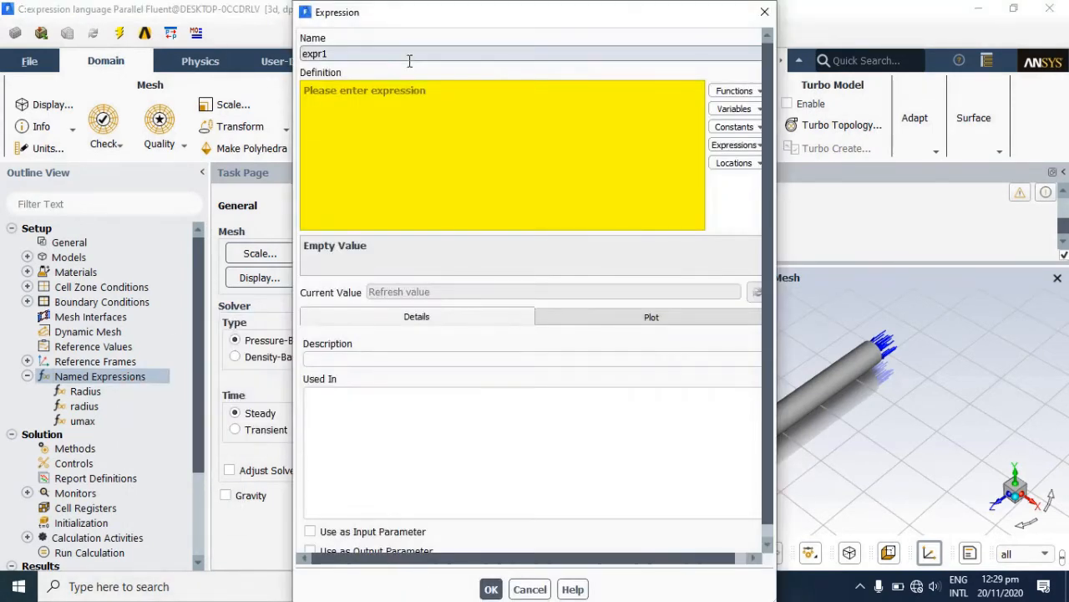
{"action": "double_click", "coordinate": [410, 60]}
{"action": "type", "text": "uprofile"}
Step: Define uprofile as umax*(1-(radius/Radius)**2) and evaluate its current value
{"action": "left_click", "coordinate": [405, 87]}
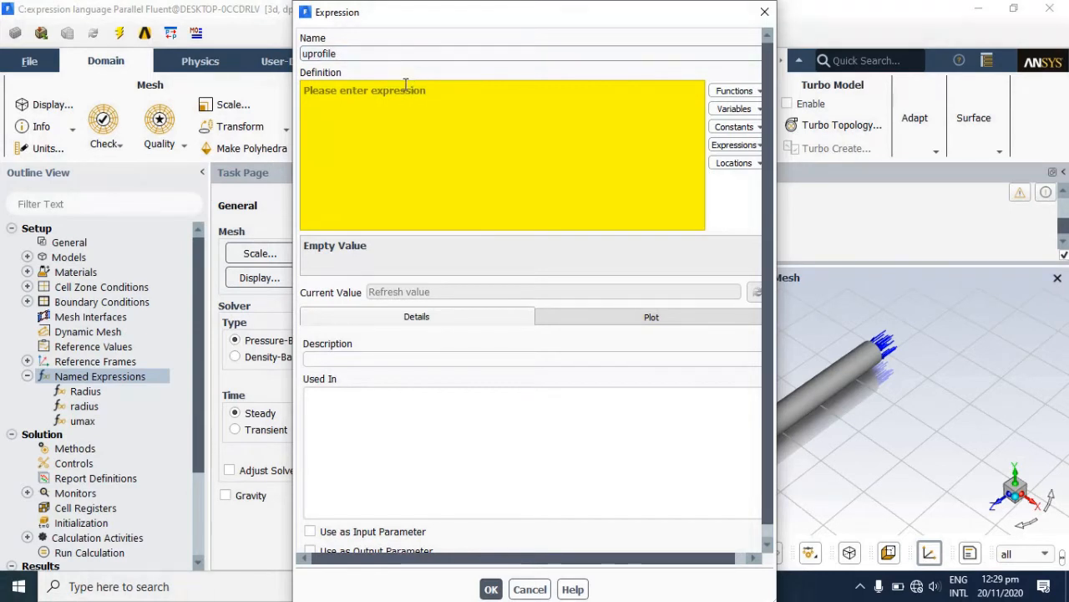
{"action": "left_click", "coordinate": [405, 97]}
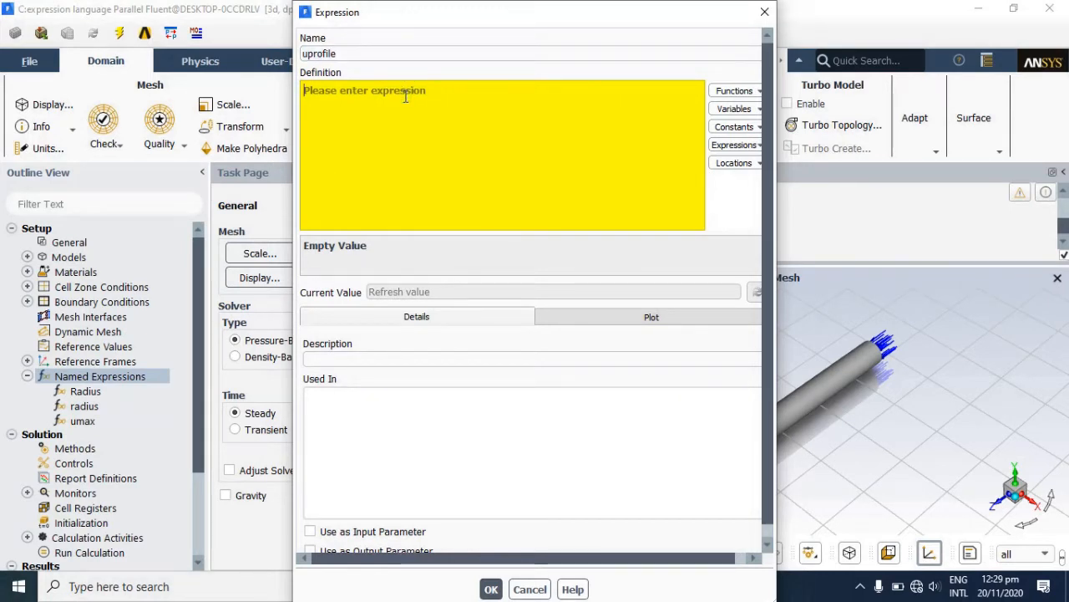
{"action": "type", "text": "umax"}
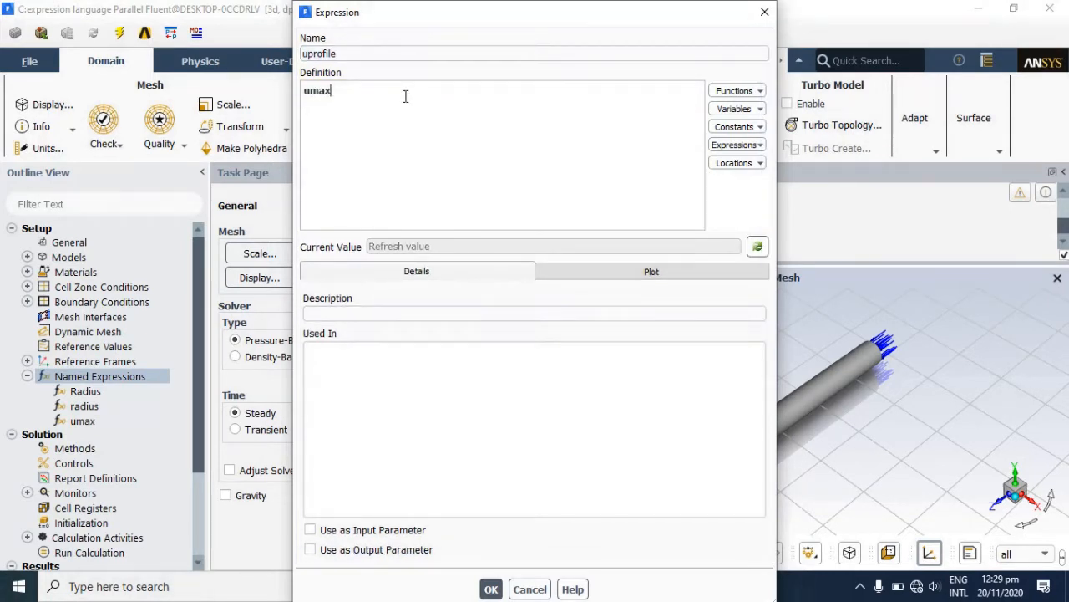
{"action": "type", "text": "*("}
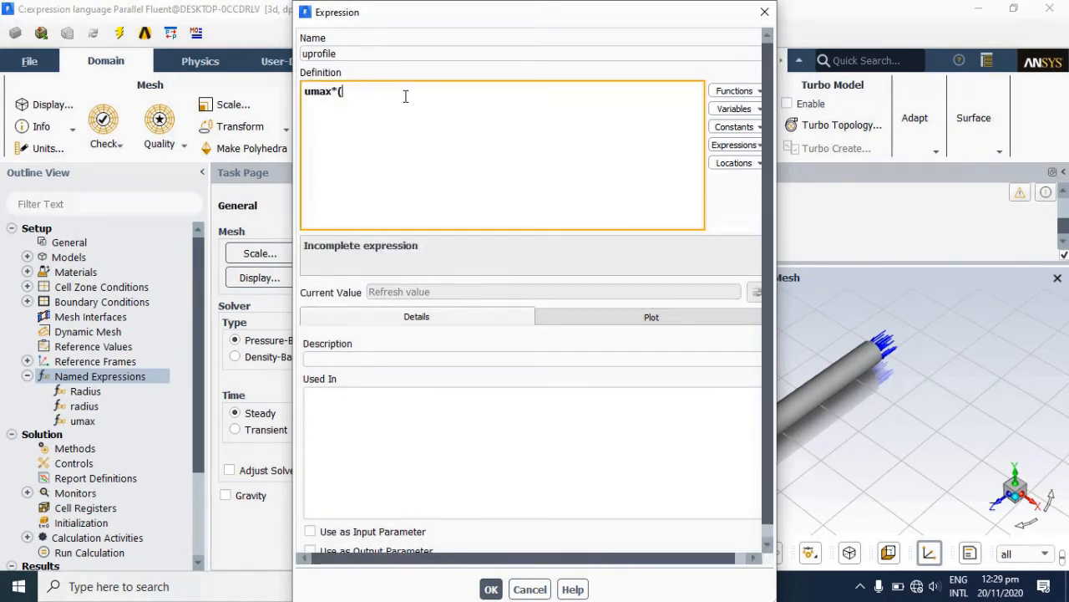
{"action": "type", "text": "1-(radius/"}
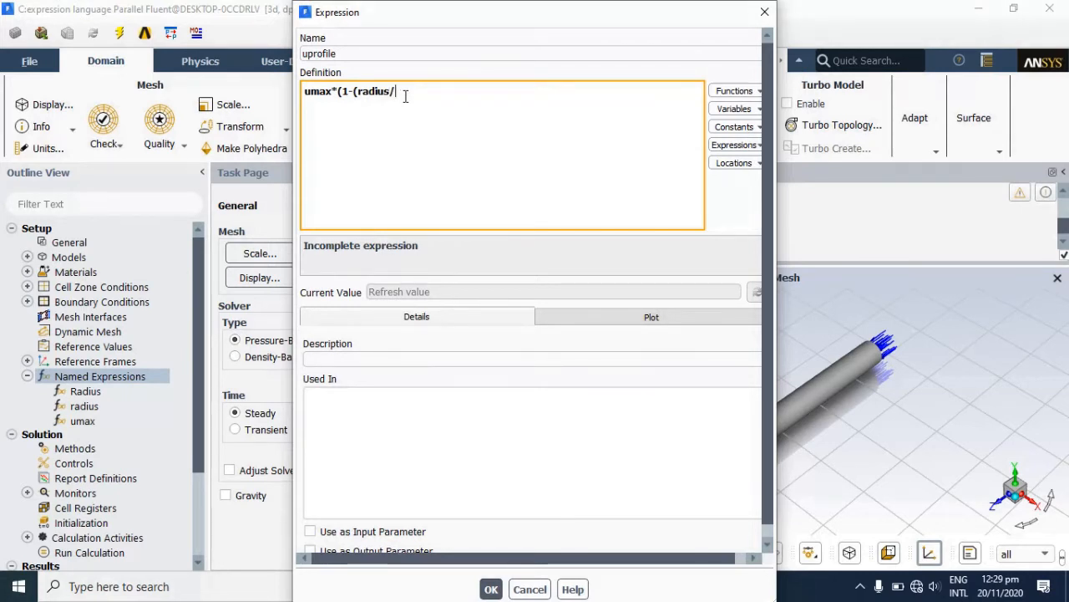
{"action": "type", "text": "Radius)**2)"}
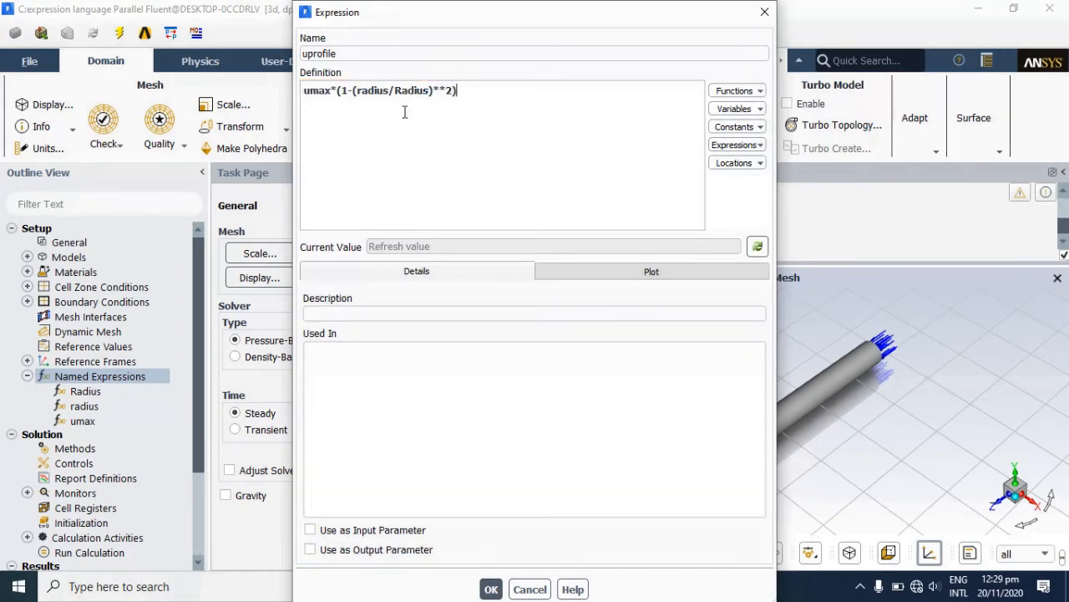
{"action": "left_click", "coordinate": [756, 246]}
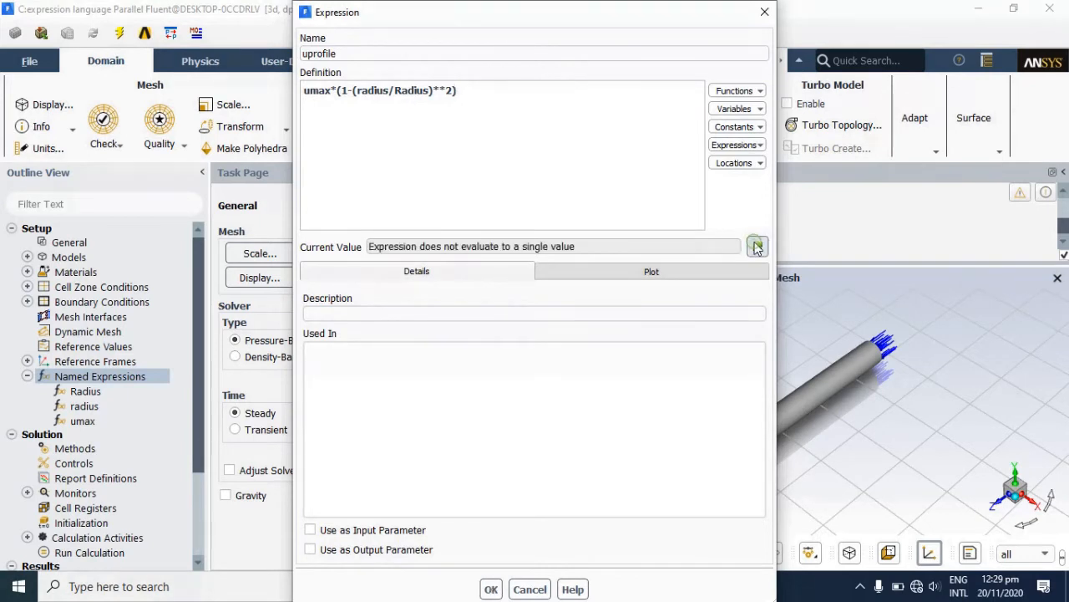
Step: Plot uprofile against x from -0.05 to 0.05 m, refresh the plot and save the expression
{"action": "left_click", "coordinate": [653, 272]}
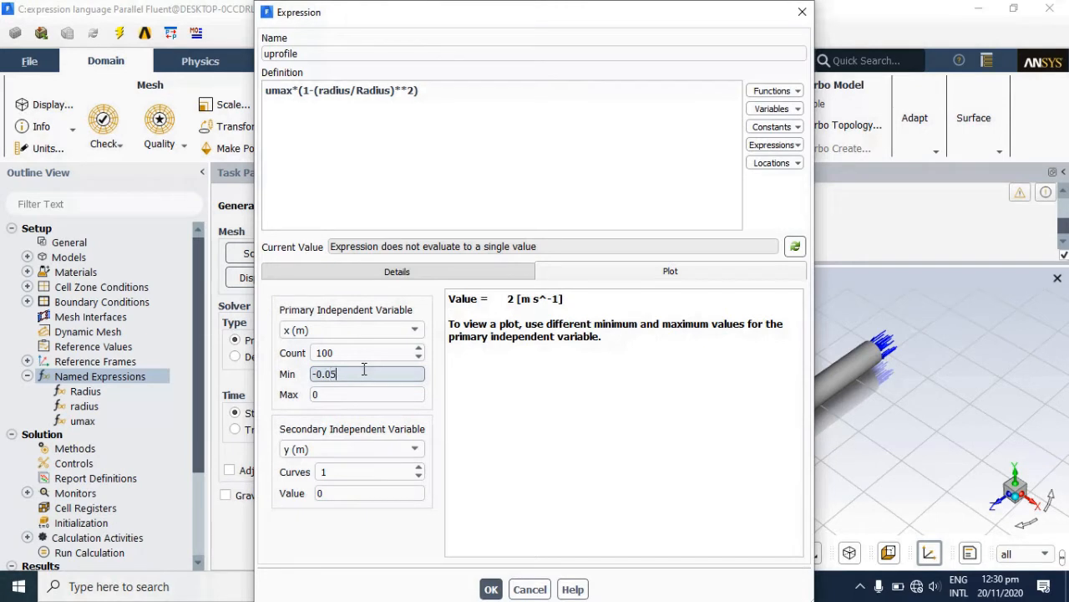
{"action": "left_click", "coordinate": [363, 400]}
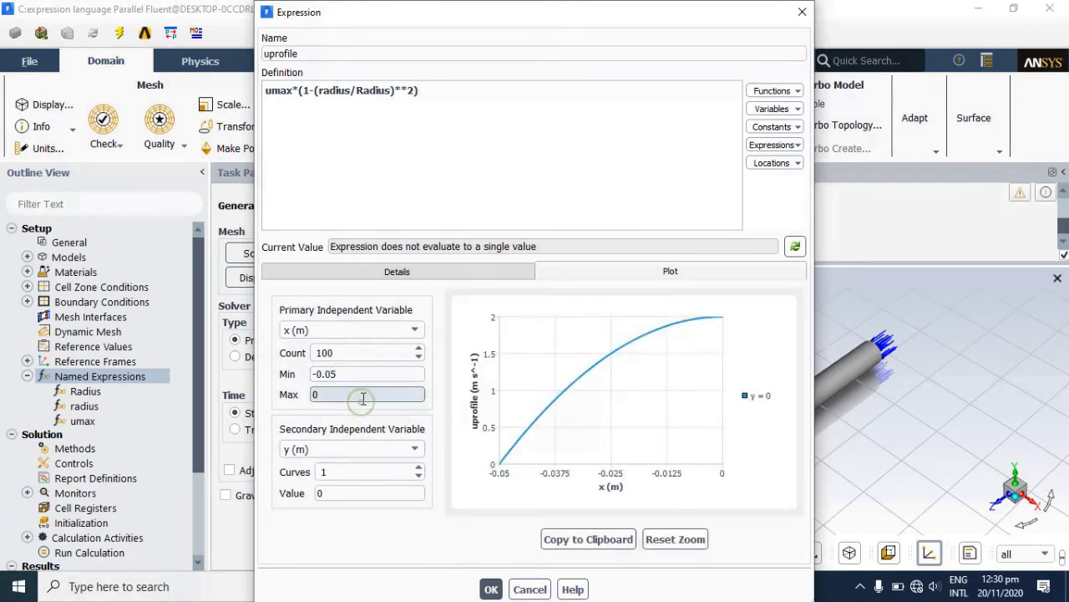
{"action": "type", "text": ".05"}
{"action": "left_click", "coordinate": [795, 249]}
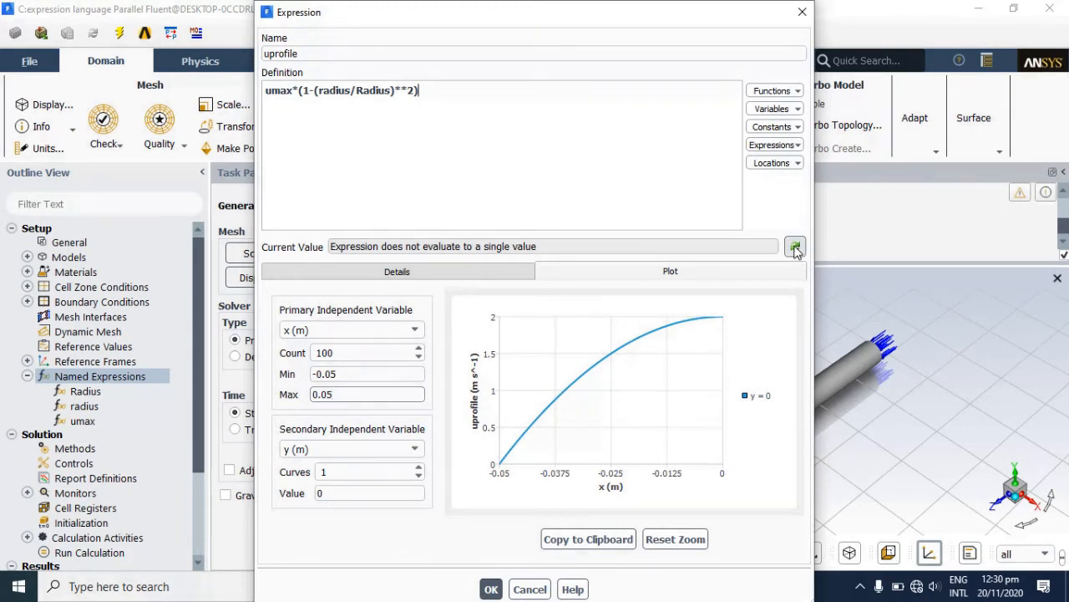
{"action": "left_click", "coordinate": [794, 247]}
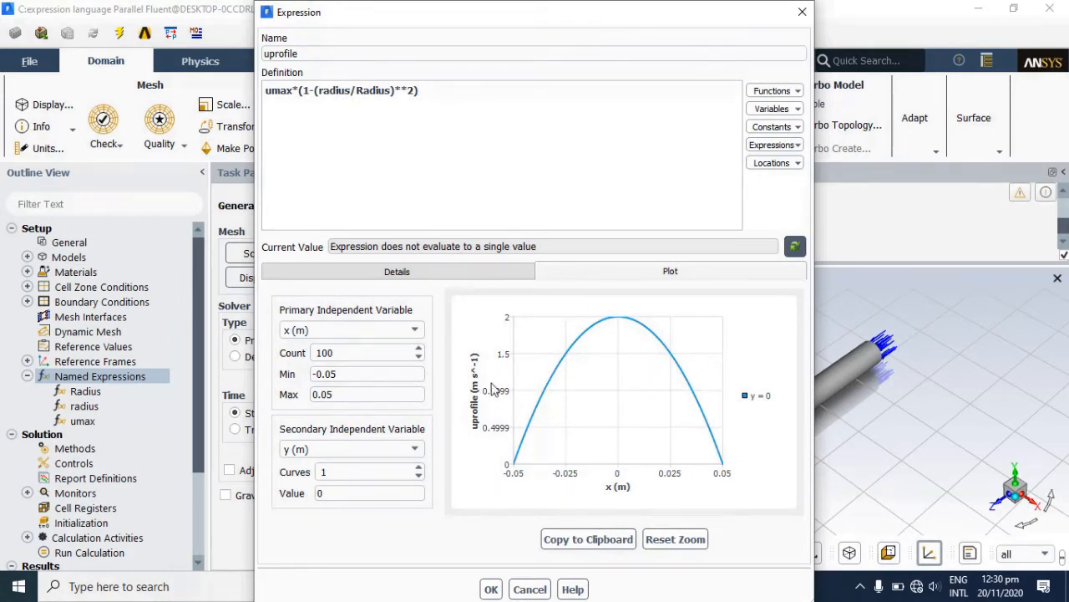
{"action": "left_click", "coordinate": [491, 588]}
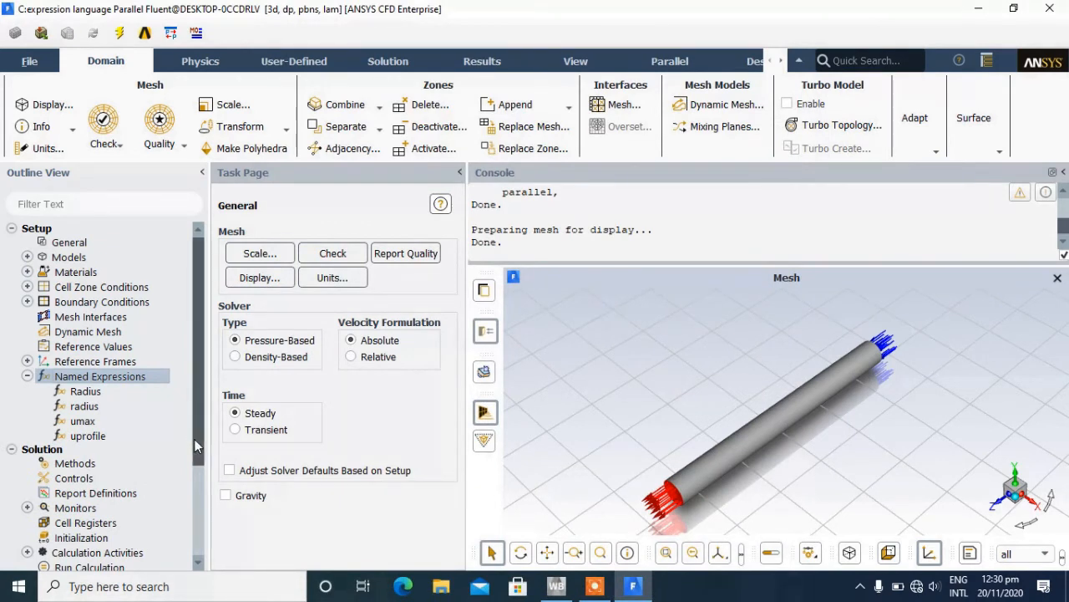
Step: Open the settings of the inlet velocity boundary condition
{"action": "left_click_drag", "start_coordinate": [194, 439], "coordinate": [197, 505]}
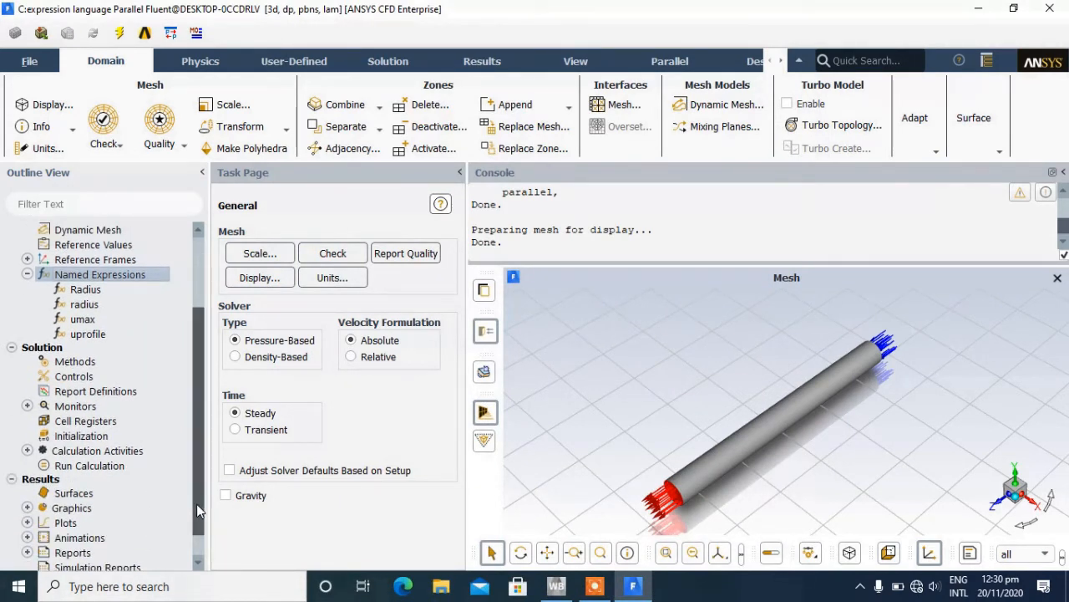
{"action": "left_click_drag", "start_coordinate": [196, 503], "coordinate": [194, 398]}
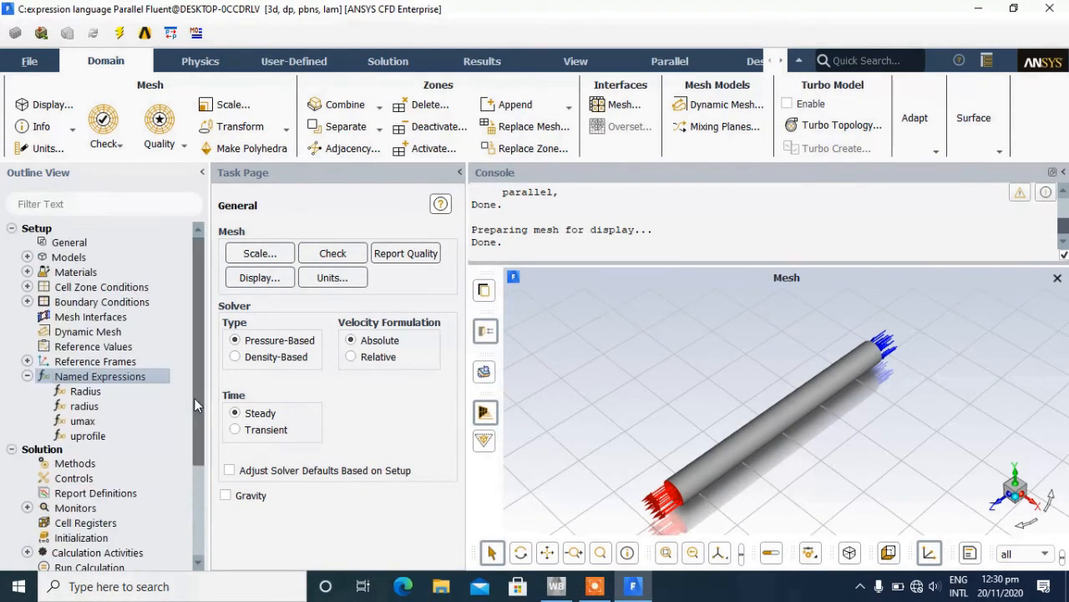
{"action": "left_click", "coordinate": [28, 301]}
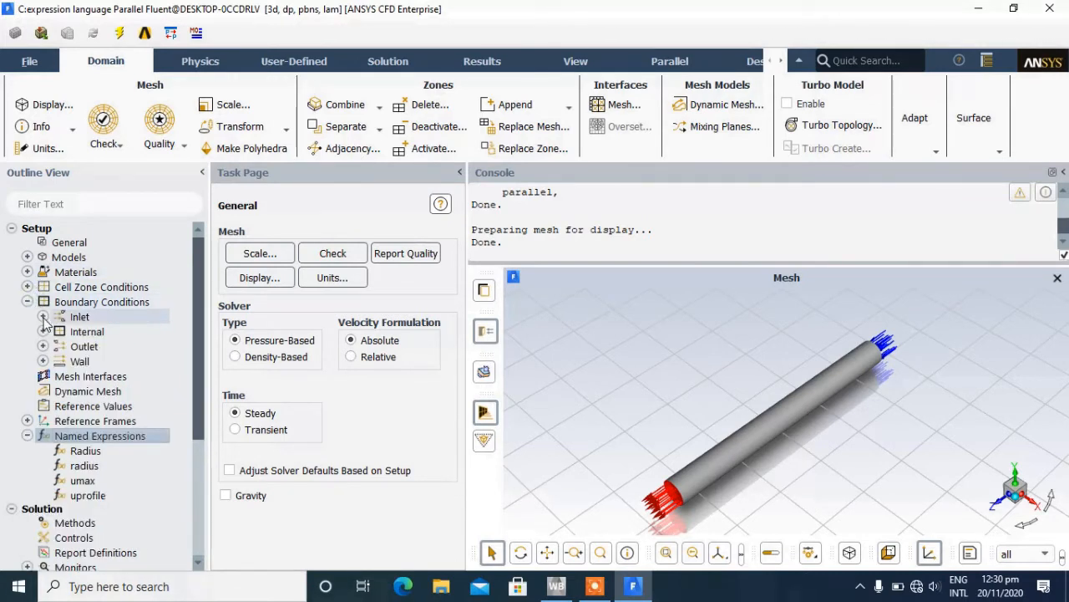
{"action": "left_click", "coordinate": [41, 317]}
{"action": "left_click", "coordinate": [116, 334]}
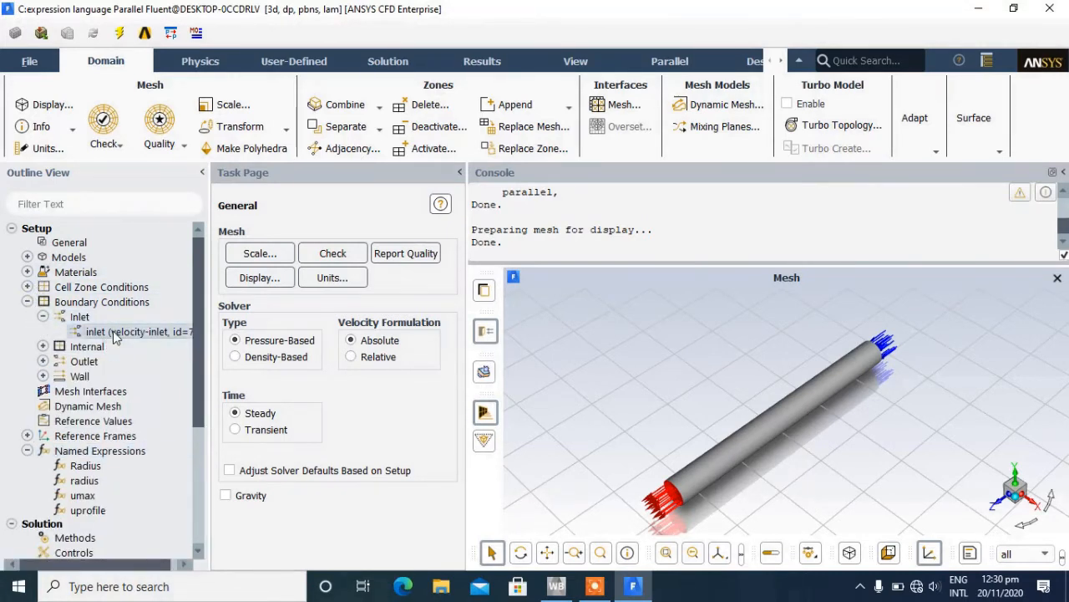
{"action": "left_click", "coordinate": [112, 331]}
{"action": "double_click", "coordinate": [112, 332]}
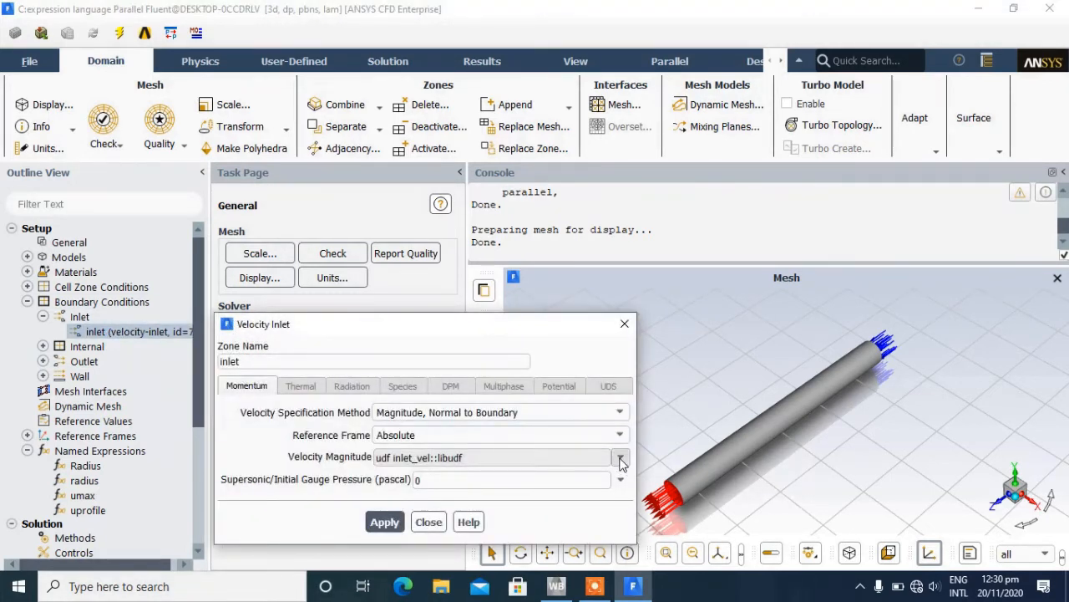
Step: Set the inlet's velocity magnitude to the expression uprofile in place of the UDF, apply it and close the boundary condition settings
{"action": "left_click", "coordinate": [620, 458]}
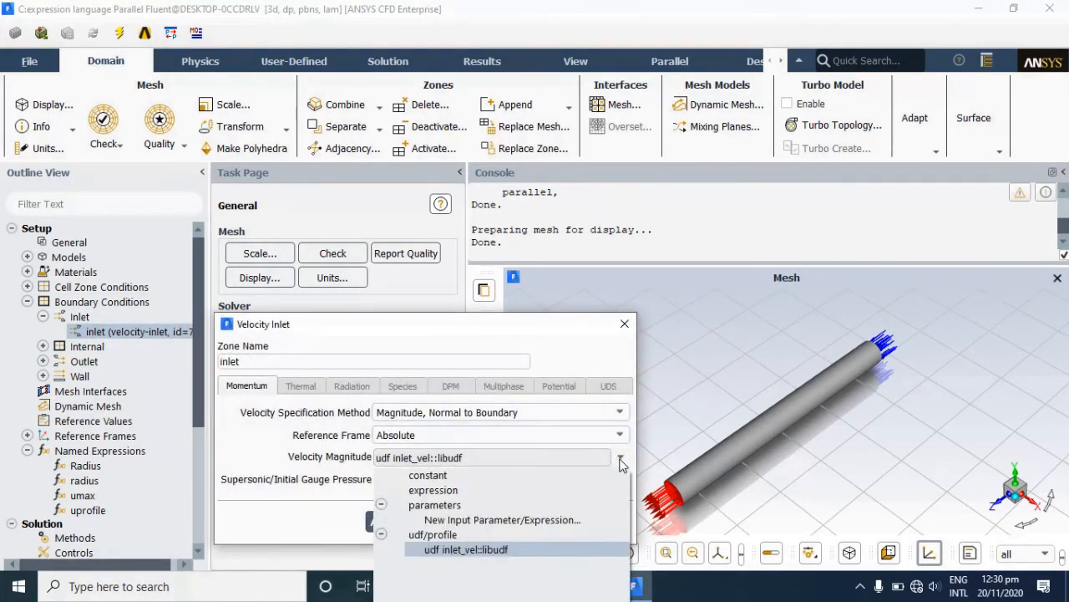
{"action": "left_click", "coordinate": [539, 490]}
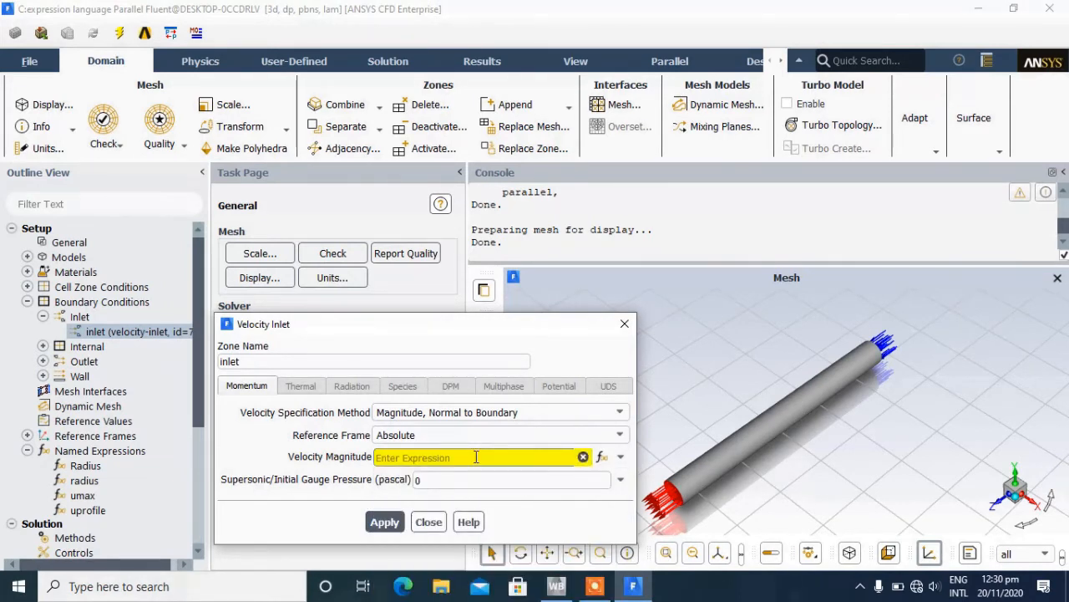
{"action": "left_click", "coordinate": [475, 457]}
{"action": "type", "text": "up"}
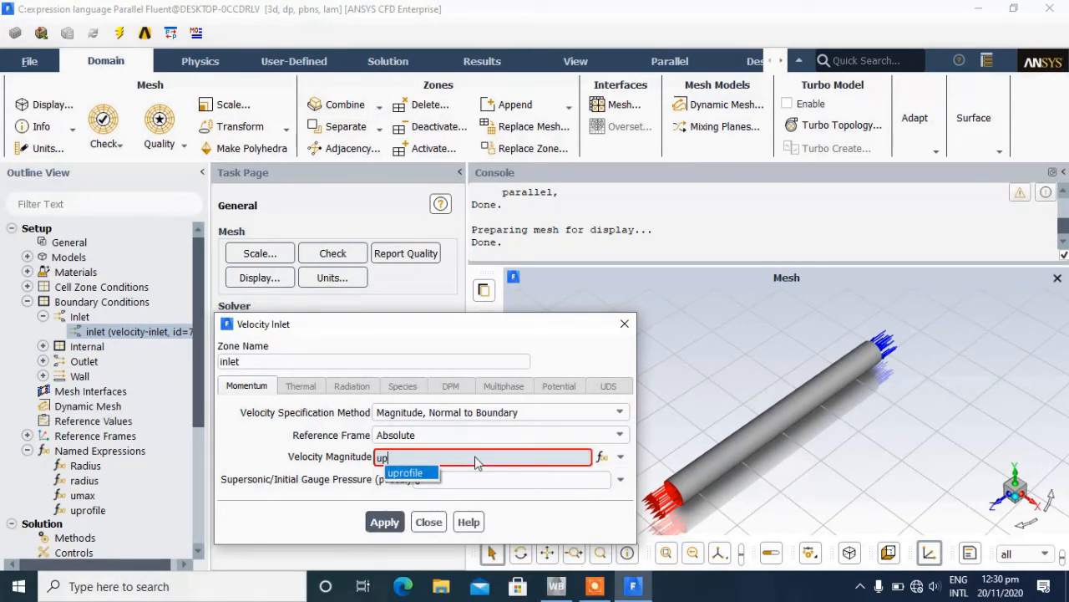
{"action": "left_click", "coordinate": [428, 473]}
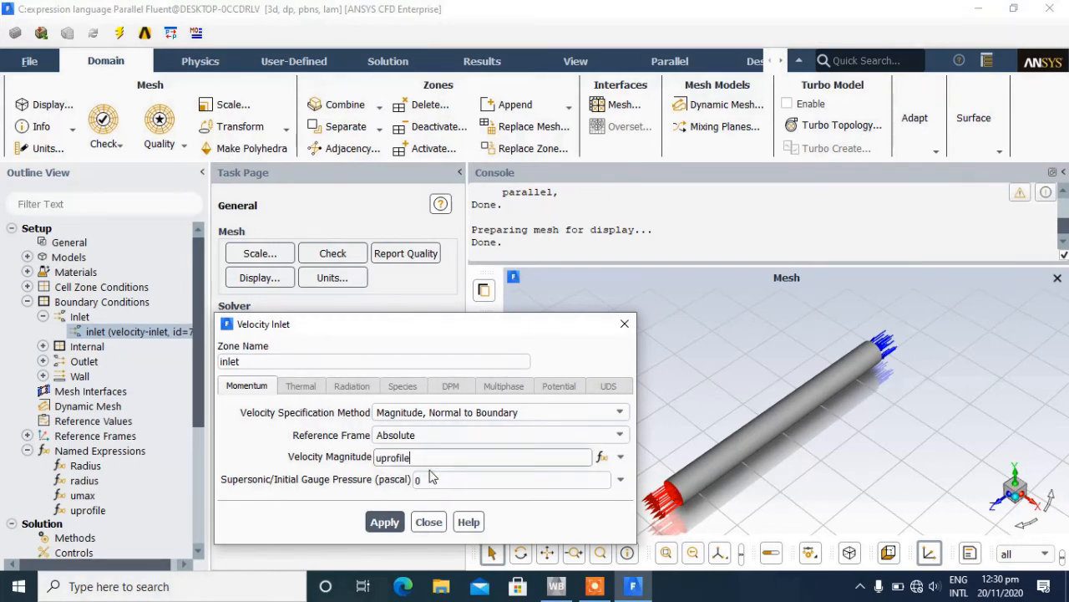
{"action": "left_click", "coordinate": [386, 523]}
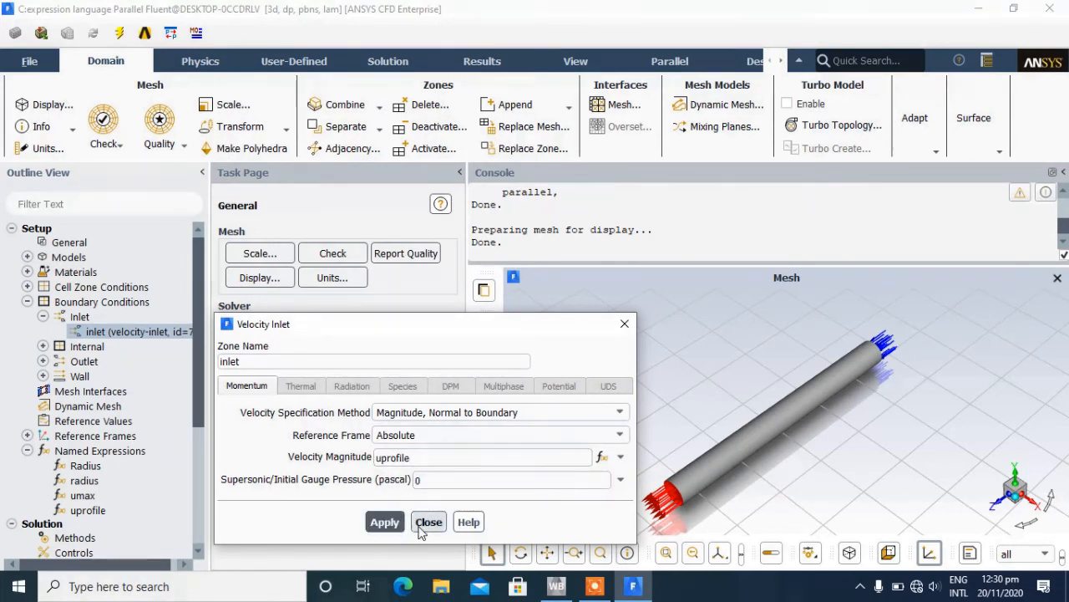
{"action": "left_click", "coordinate": [428, 522]}
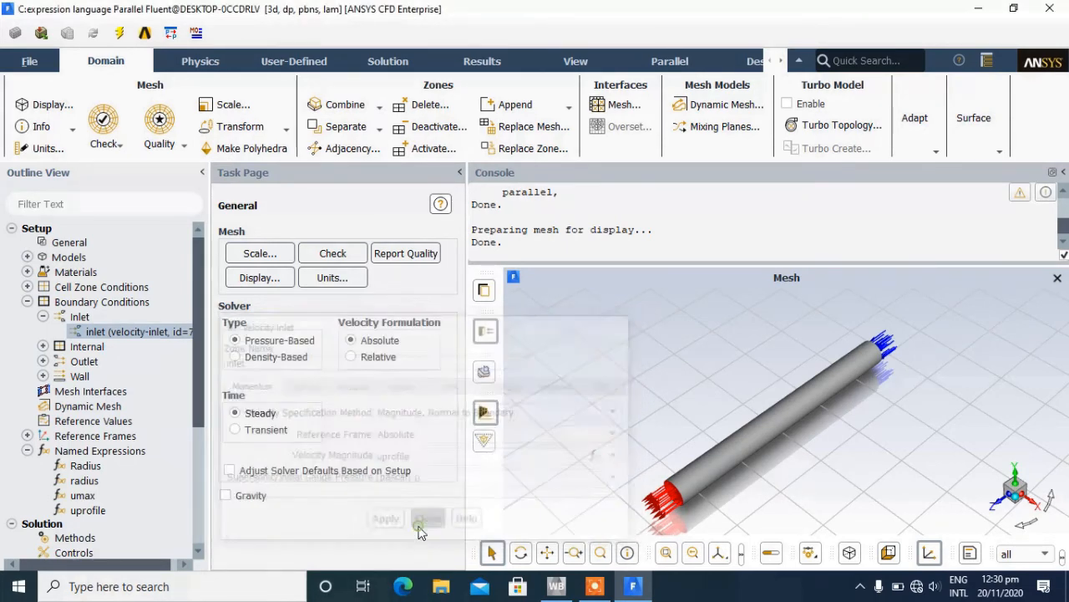
Step: Initialize the solution with Standard Initialization, computing the initial values from the inlet
{"action": "left_click", "coordinate": [199, 514]}
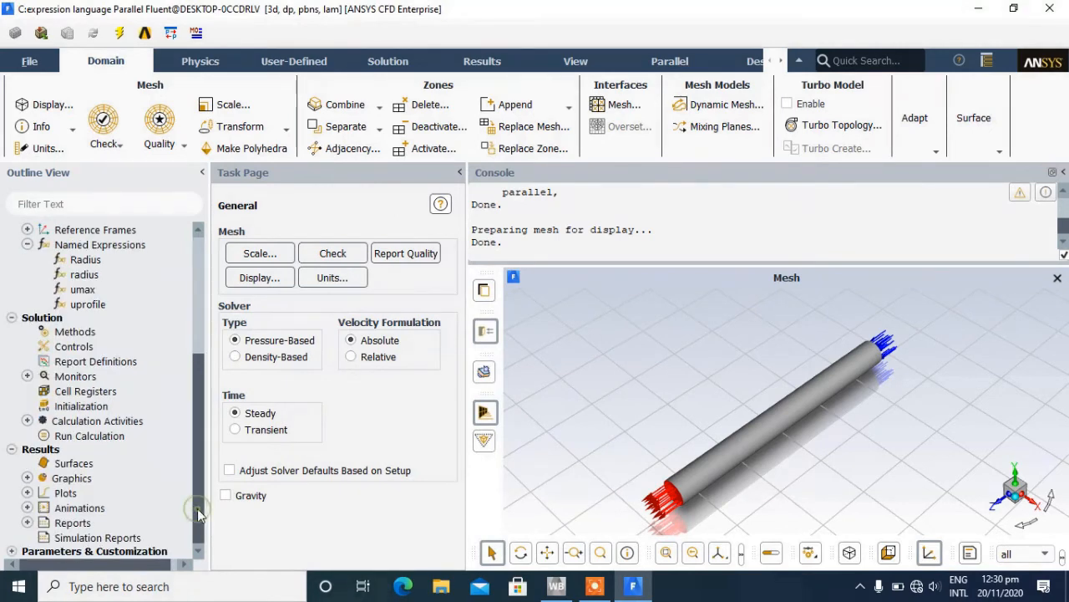
{"action": "left_click", "coordinate": [94, 407]}
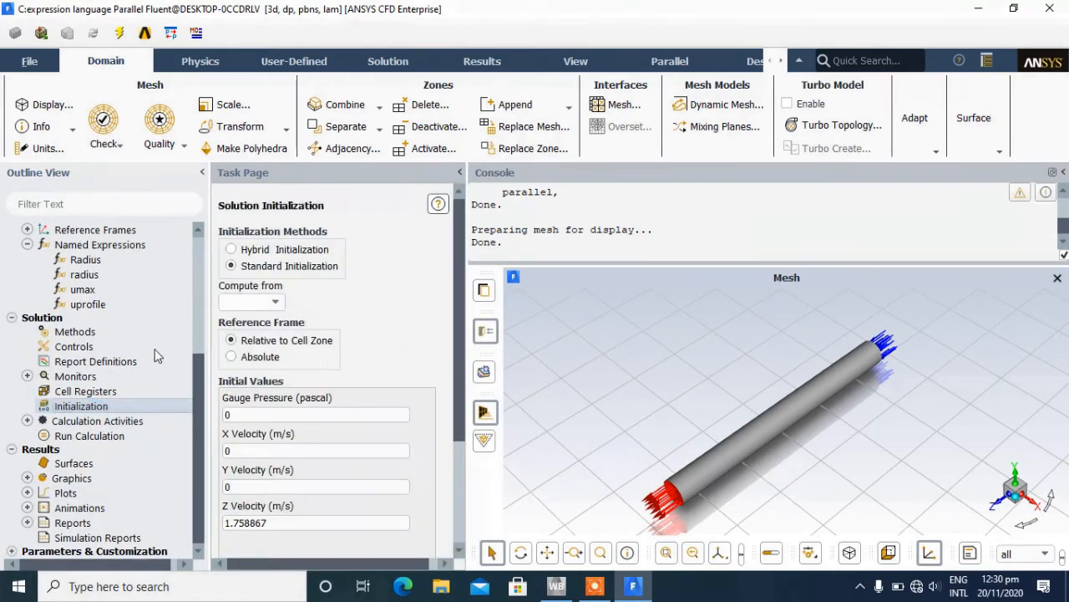
{"action": "left_click", "coordinate": [275, 301]}
{"action": "left_click", "coordinate": [248, 357]}
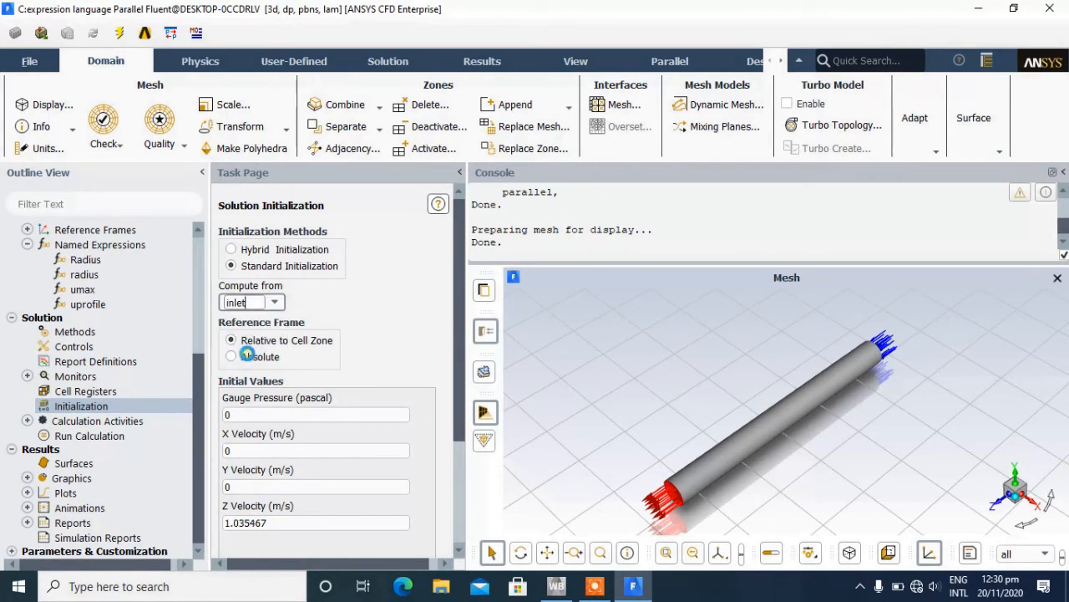
{"action": "scroll", "coordinate": [458, 496], "scroll_direction": "down", "scroll_amount": 3}
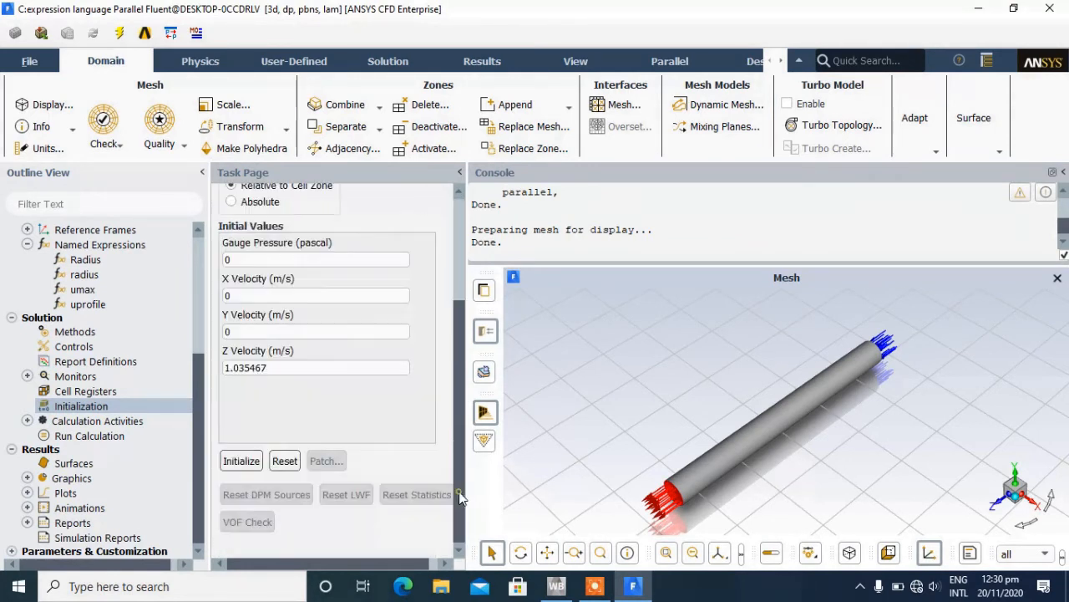
{"action": "left_click", "coordinate": [229, 461]}
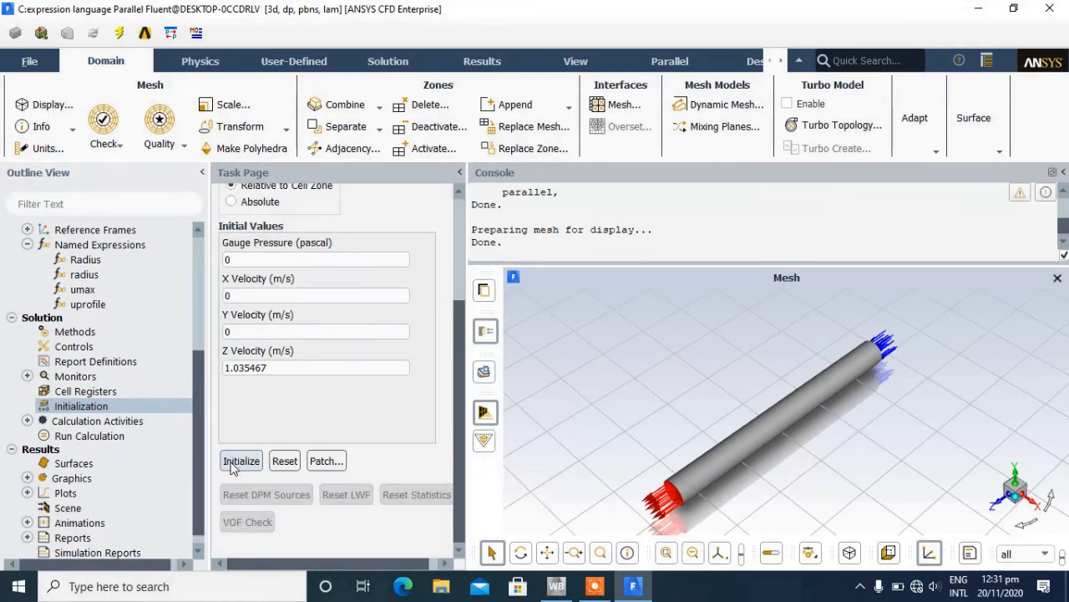
Step: Run the calculation with the preset 100 iterations and dismiss the completion message
{"action": "left_click", "coordinate": [110, 434]}
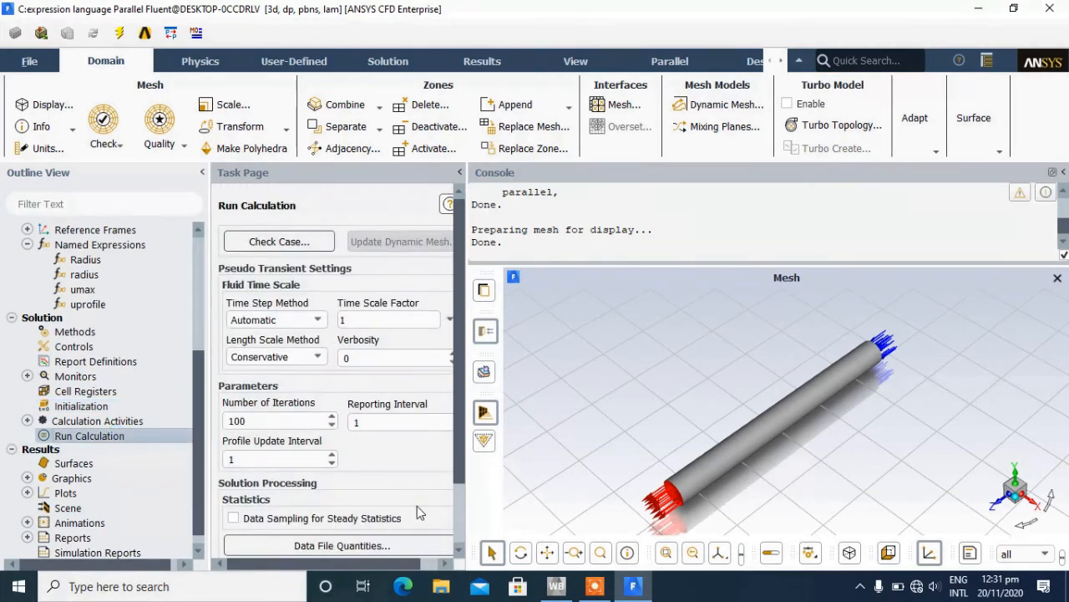
{"action": "scroll", "coordinate": [458, 528], "scroll_direction": "down", "scroll_amount": 3}
{"action": "left_click", "coordinate": [357, 518]}
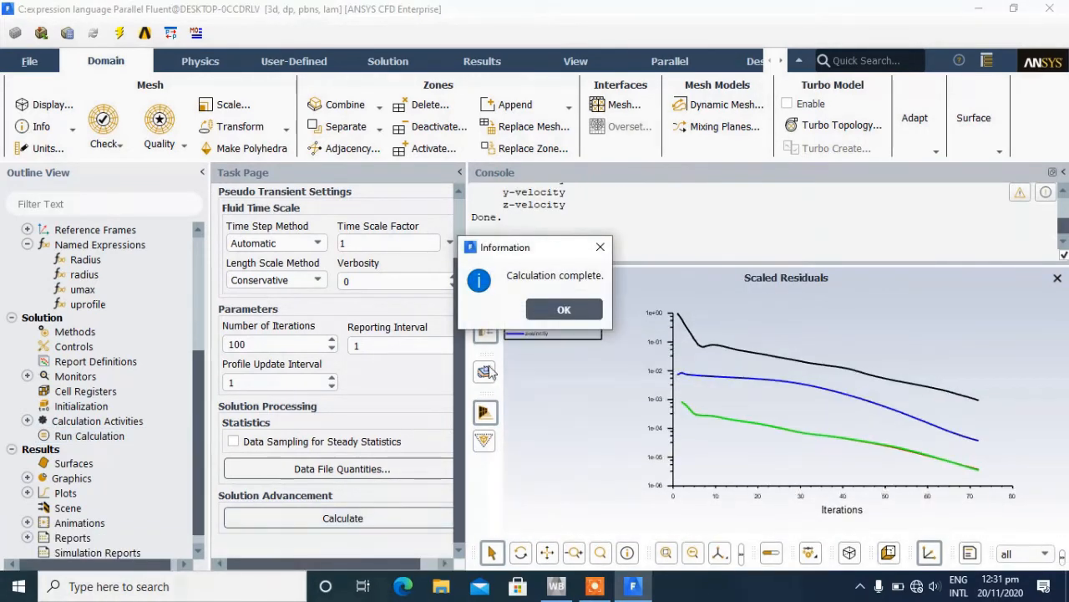
{"action": "left_click", "coordinate": [564, 309]}
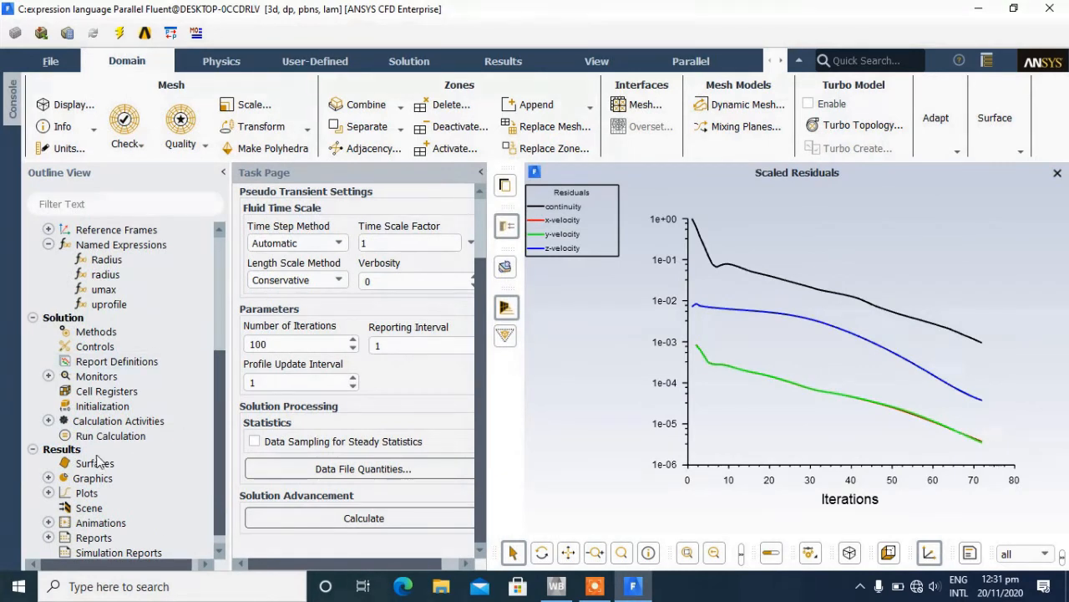
Step: Create a line surface across the pipe at z = 0, from y = -0.05 to y = 0.05 m with x = 0
{"action": "left_click", "coordinate": [48, 478]}
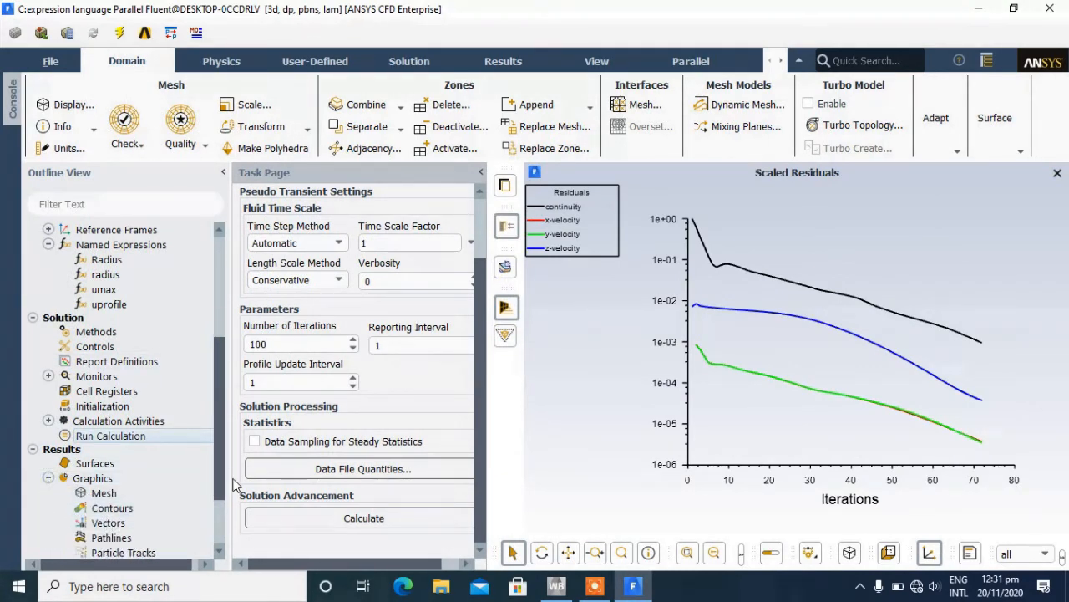
{"action": "scroll", "coordinate": [221, 519], "scroll_direction": "down", "scroll_amount": 1}
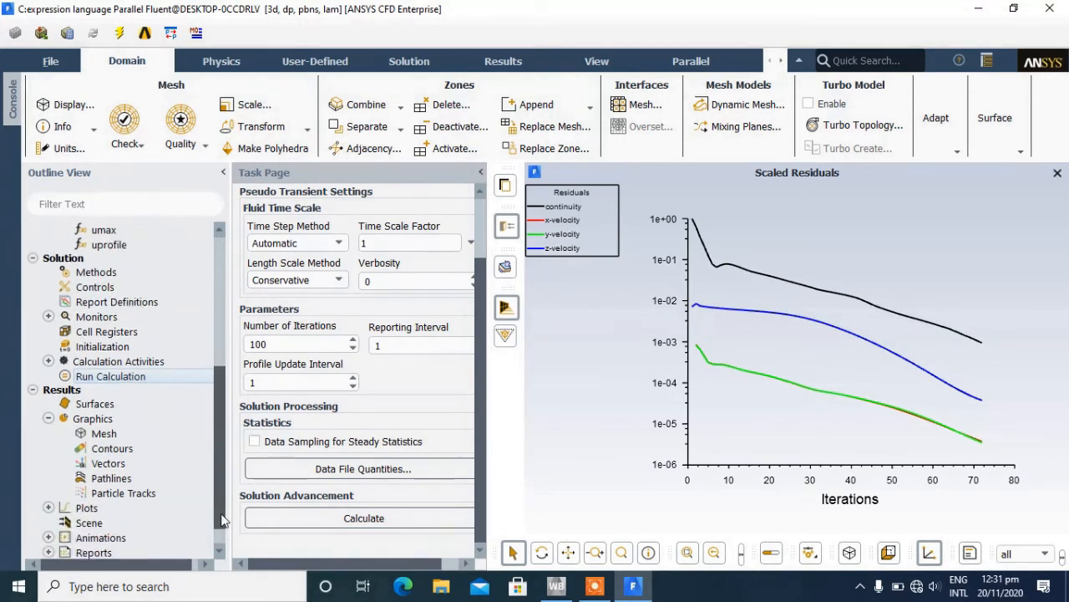
{"action": "right_click", "coordinate": [104, 405]}
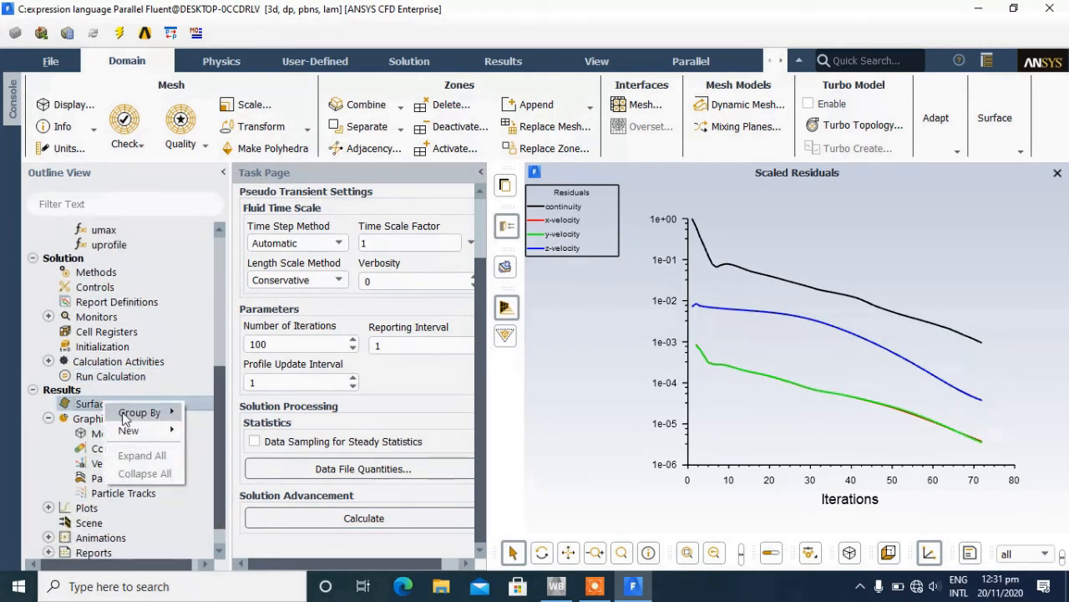
{"action": "mouse_move", "coordinate": [131, 431]}
{"action": "left_click", "coordinate": [211, 472]}
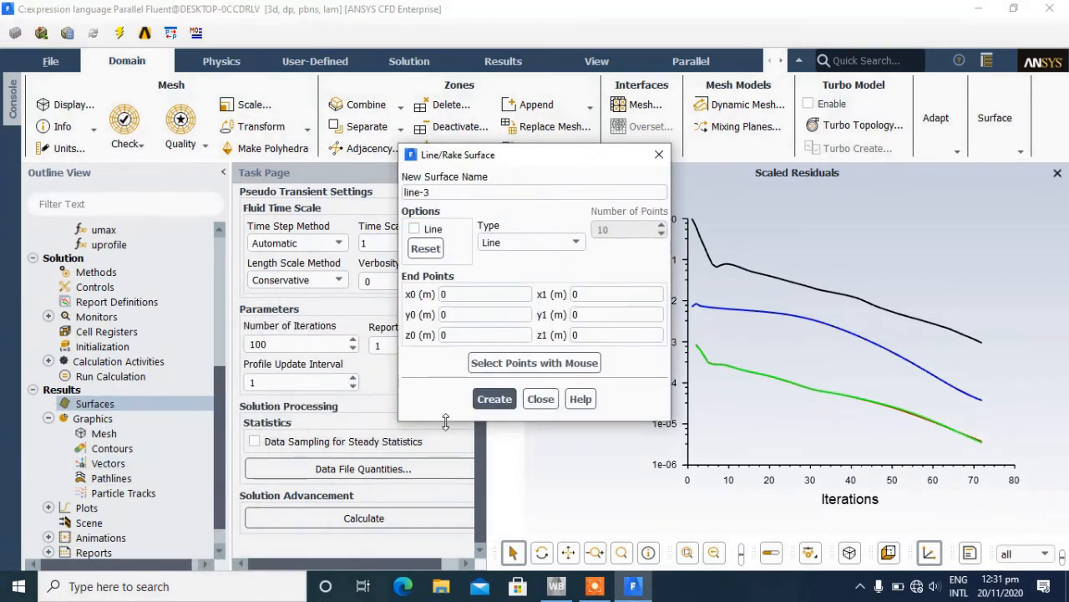
{"action": "left_click", "coordinate": [475, 318]}
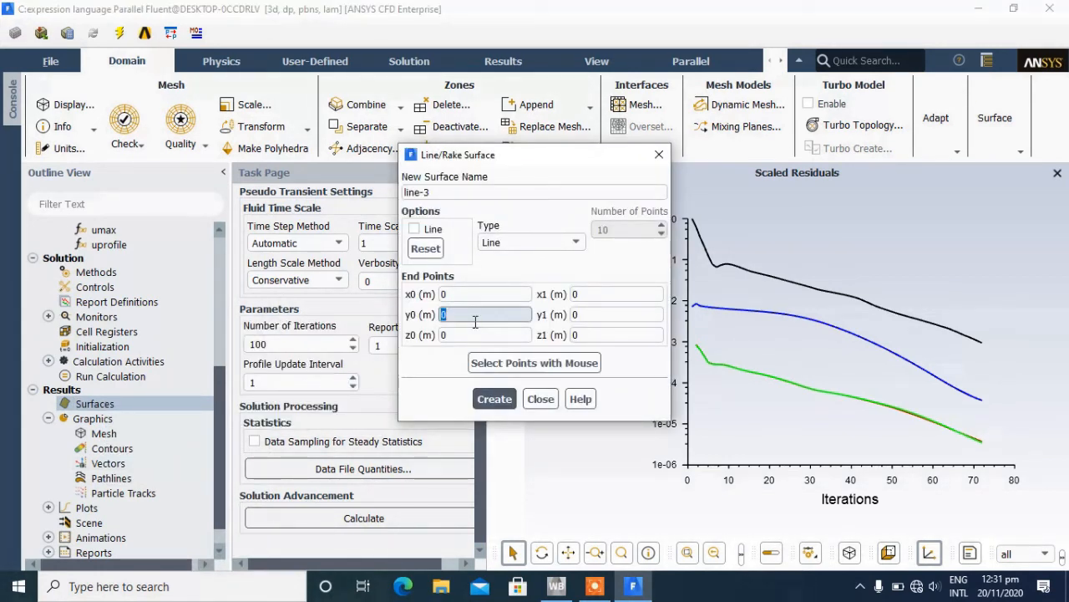
{"action": "type", "text": "-0"}
{"action": "left_click", "coordinate": [595, 314]}
{"action": "type", "text": "0.05"}
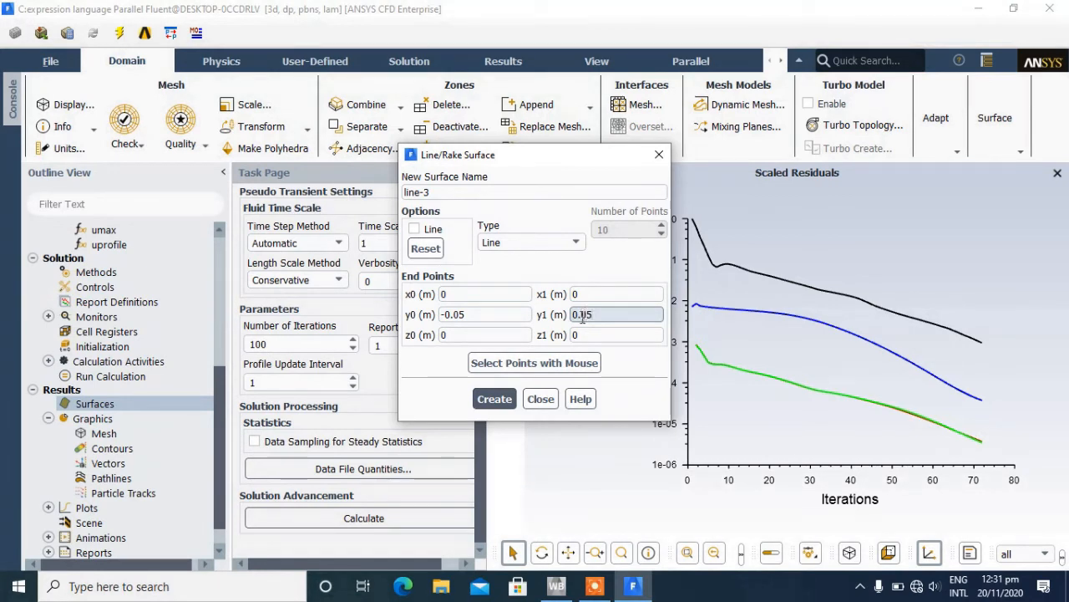
{"action": "left_click", "coordinate": [495, 399]}
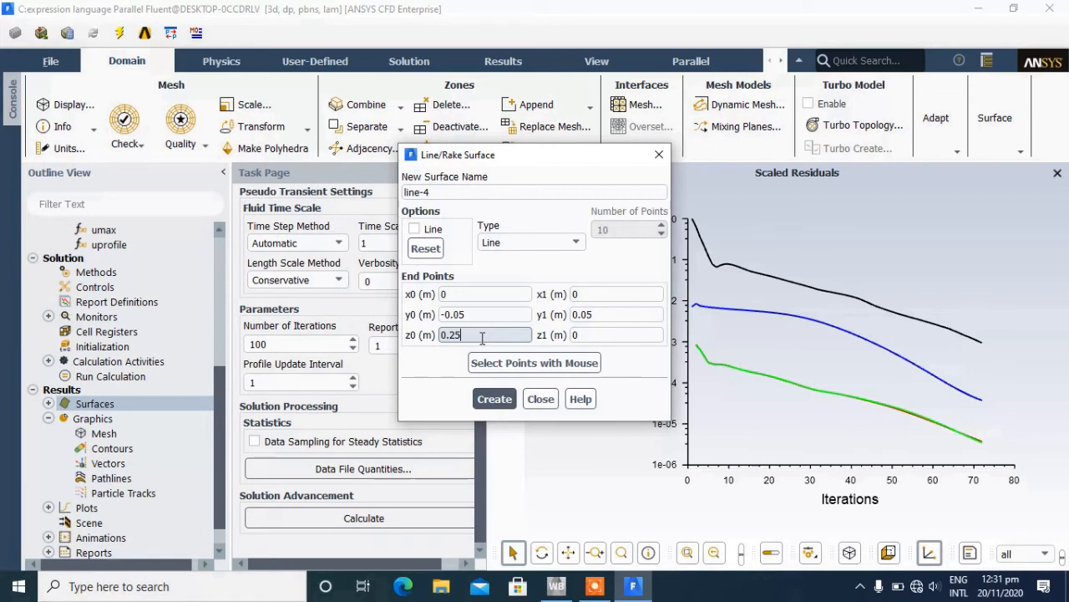
Step: Create a second line surface with the same x and y end points at z = 0.25 m
{"action": "left_click", "coordinate": [621, 335]}
{"action": "type", "text": ".25"}
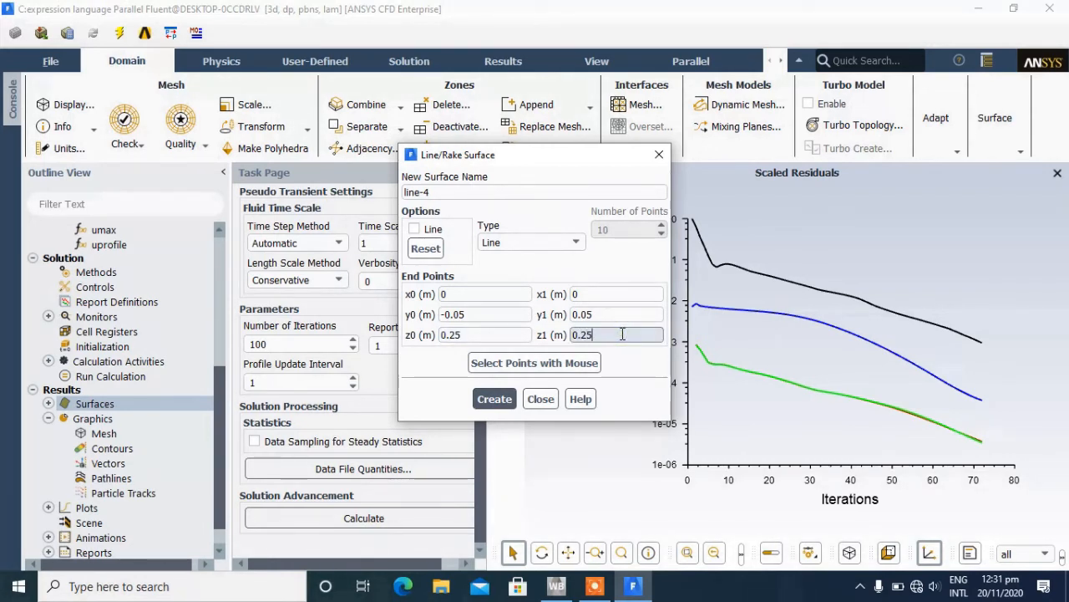
{"action": "left_click", "coordinate": [493, 399]}
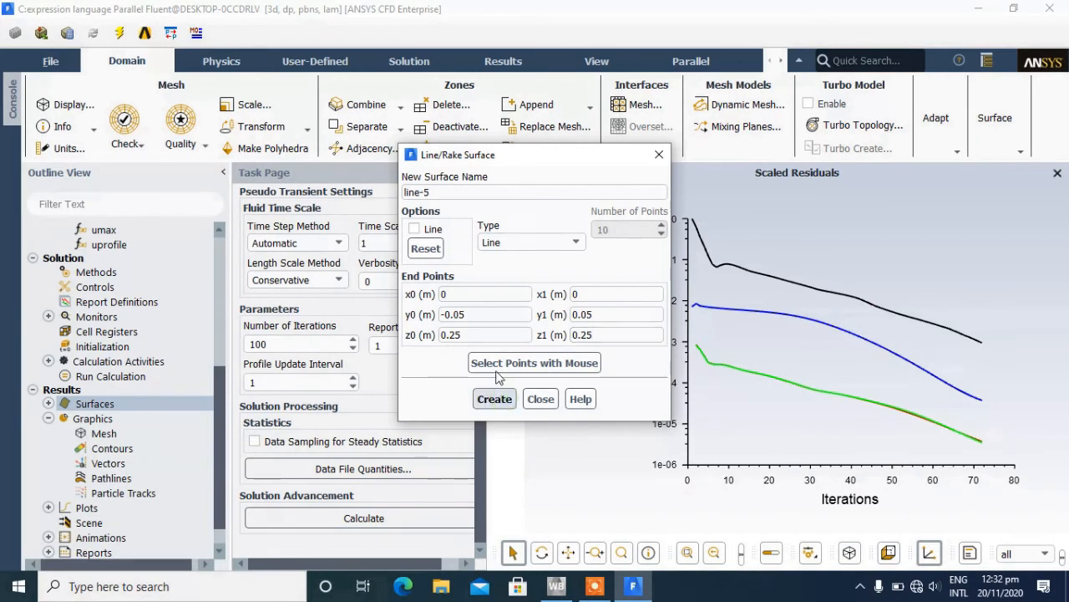
Step: Create a third line surface across the pipe with both z end points set to 0.5 m
{"action": "key", "text": "BackSpace"}
{"action": "key", "text": "BackSpace"}
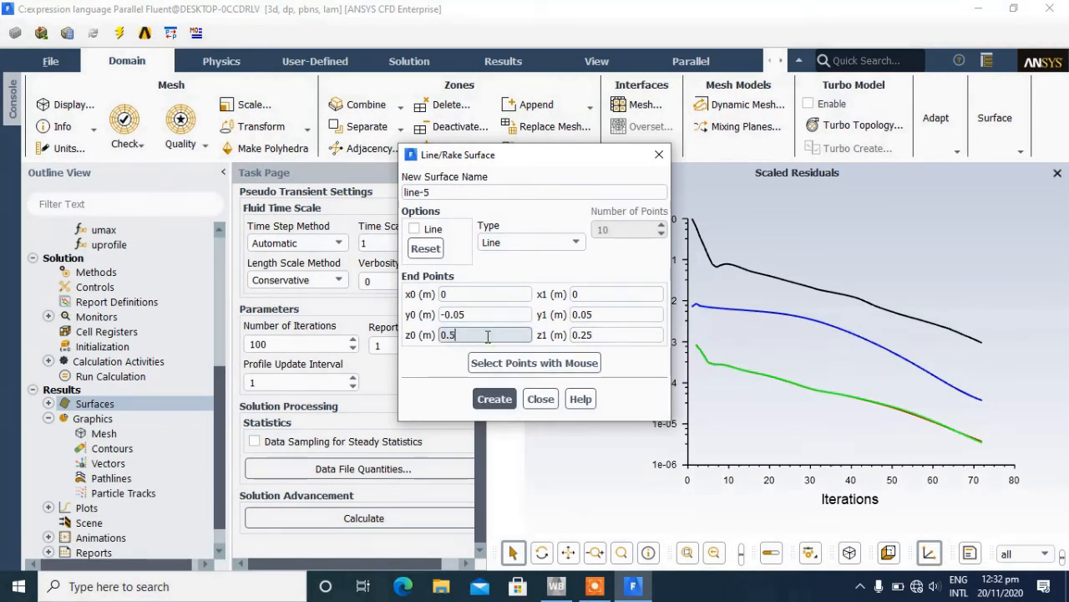
{"action": "key", "text": "BackSpace"}
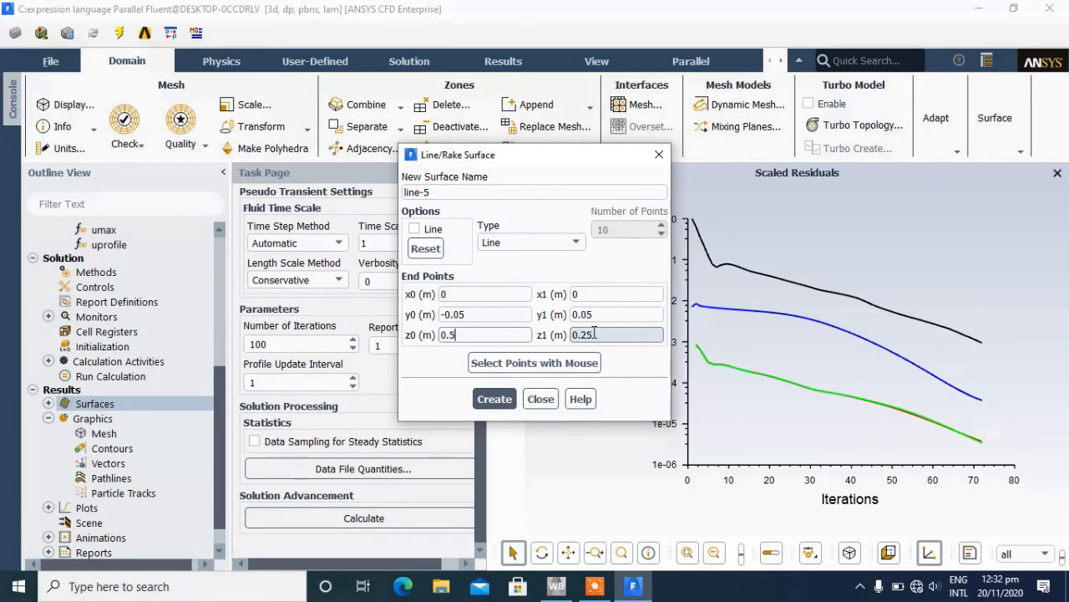
{"action": "left_click", "coordinate": [598, 336]}
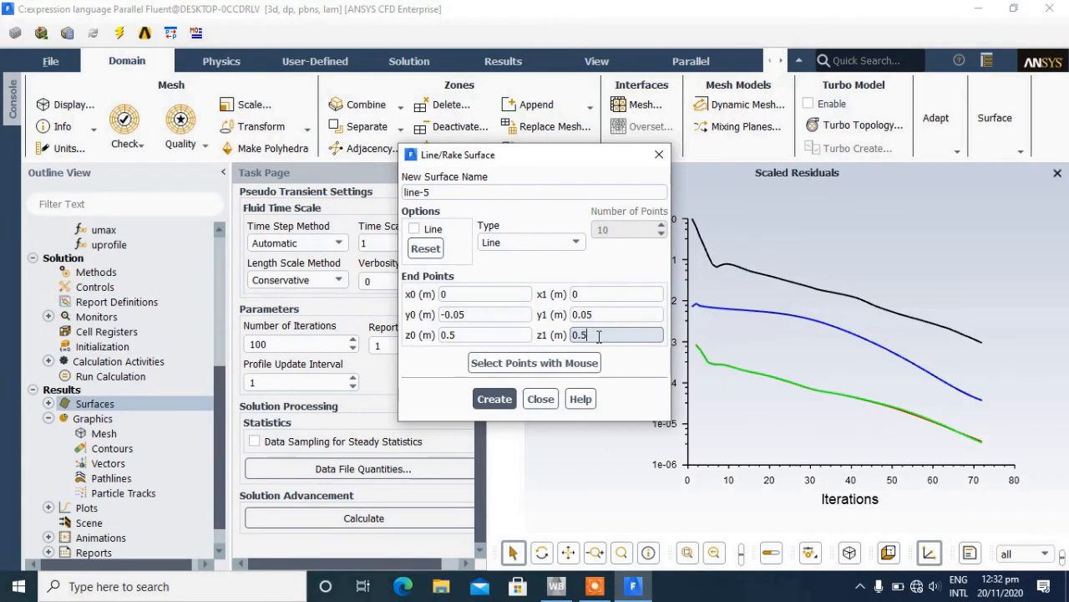
{"action": "left_click", "coordinate": [493, 398]}
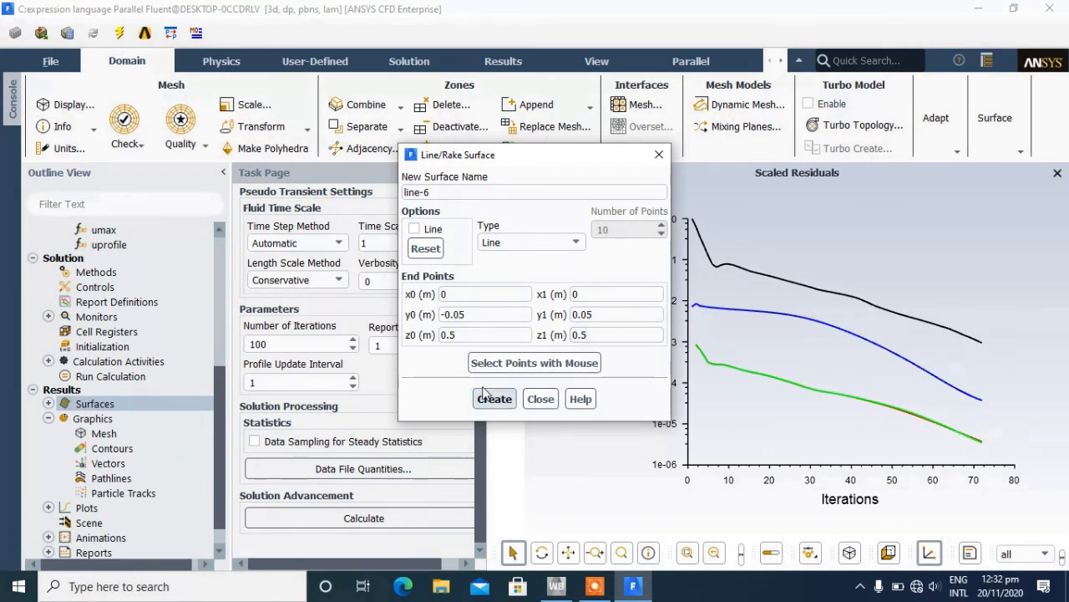
Step: Create a fourth line surface across the pipe with z0 and z1 set to 0.75 m
{"action": "left_click", "coordinate": [481, 336]}
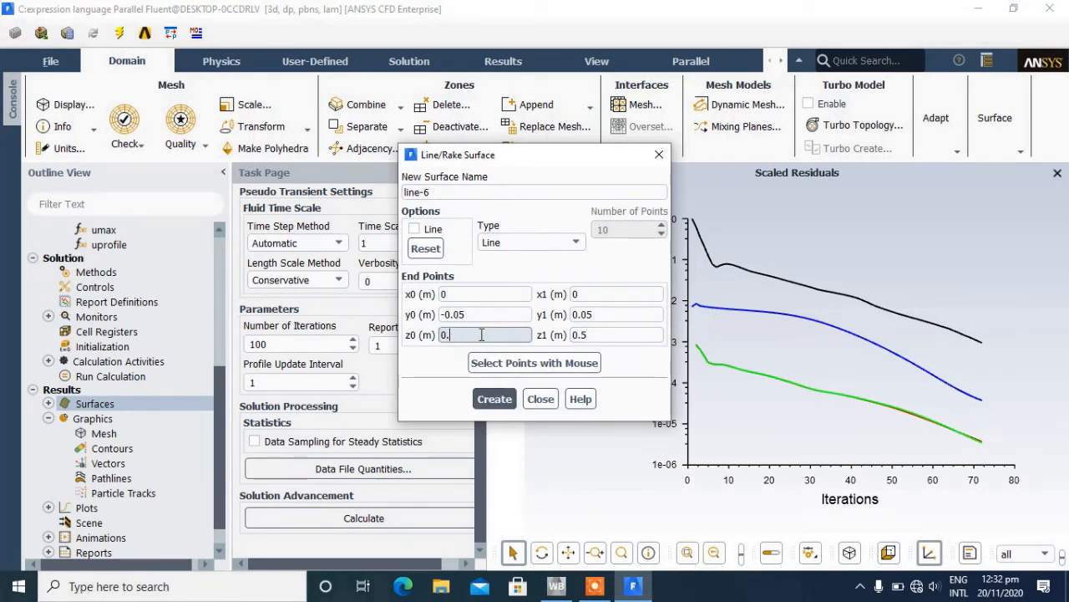
{"action": "left_click", "coordinate": [596, 335]}
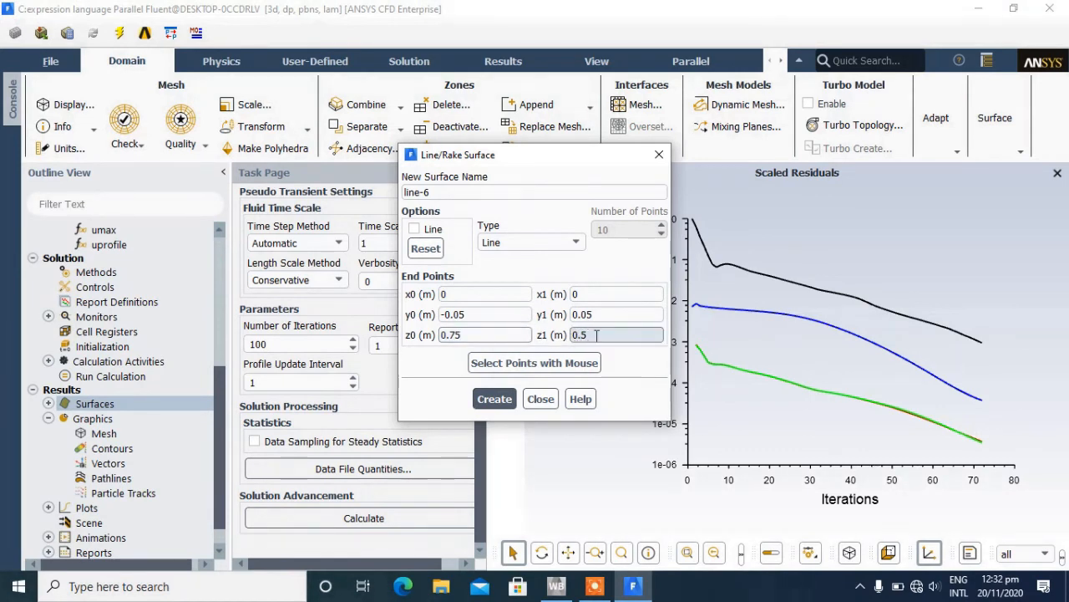
{"action": "left_click", "coordinate": [597, 335]}
{"action": "left_click", "coordinate": [494, 400]}
Step: Create a fifth line surface across the pipe at z = 1 m and close the line surface dialog
{"action": "left_click", "coordinate": [485, 337]}
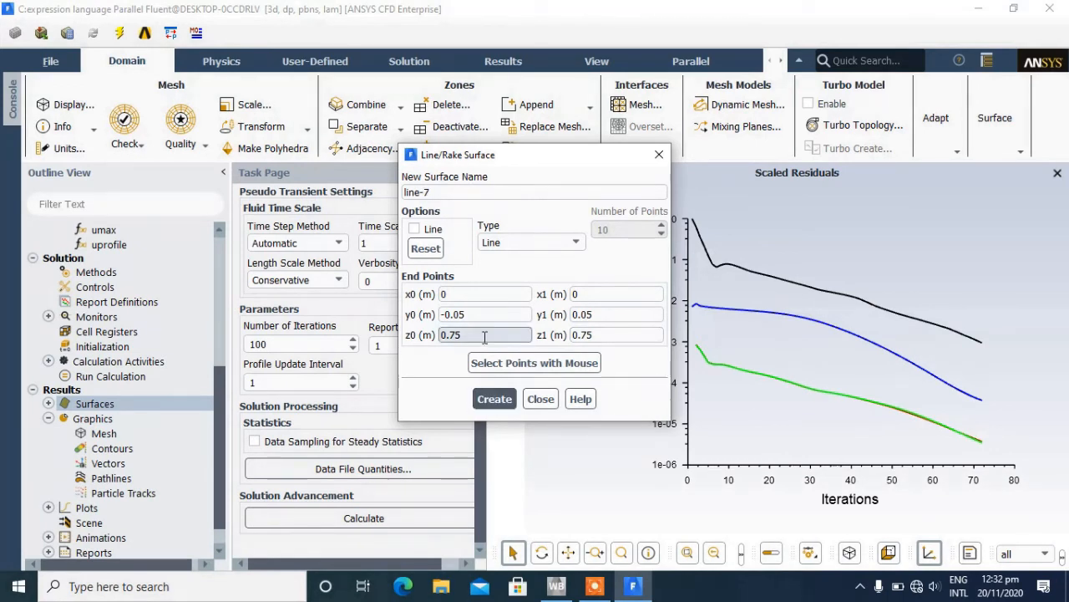
{"action": "type", "text": "1"}
{"action": "left_click", "coordinate": [594, 334]}
{"action": "double_click", "coordinate": [603, 335]}
{"action": "type", "text": "1"}
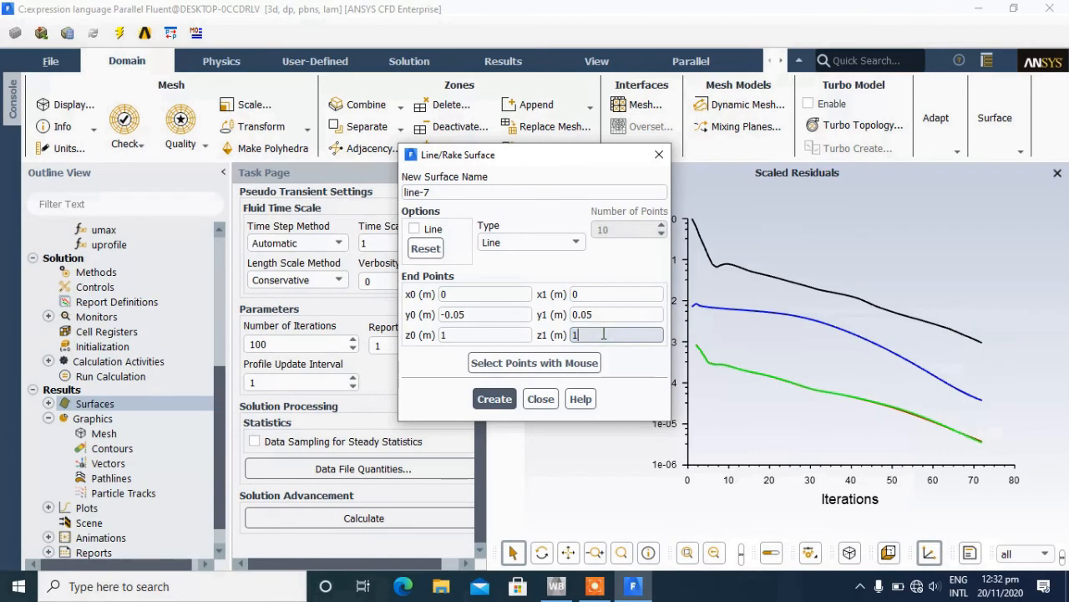
{"action": "left_click", "coordinate": [495, 398]}
{"action": "left_click", "coordinate": [540, 400]}
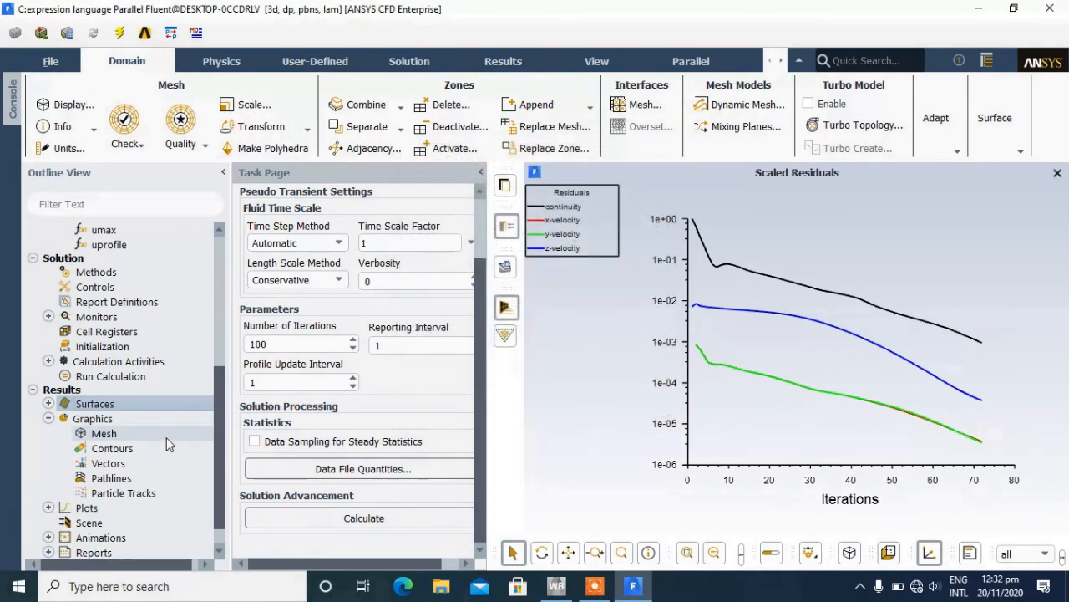
Step: Create and display velocity vectors coloured by velocity magnitude on surfaces line-3 through line-7, and close the vector settings
{"action": "right_click", "coordinate": [117, 465]}
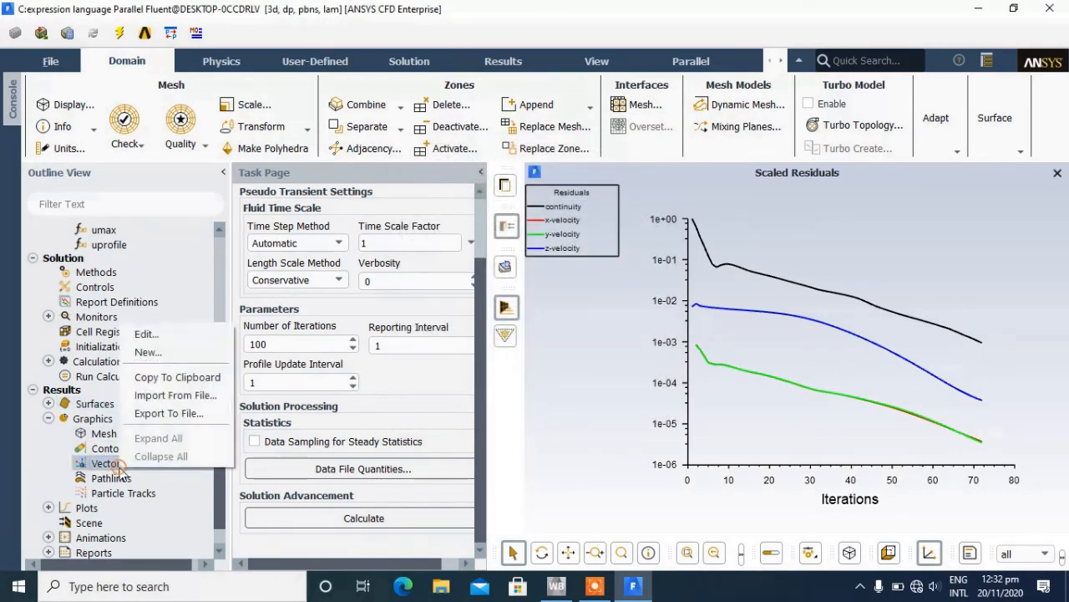
{"action": "left_click", "coordinate": [155, 352]}
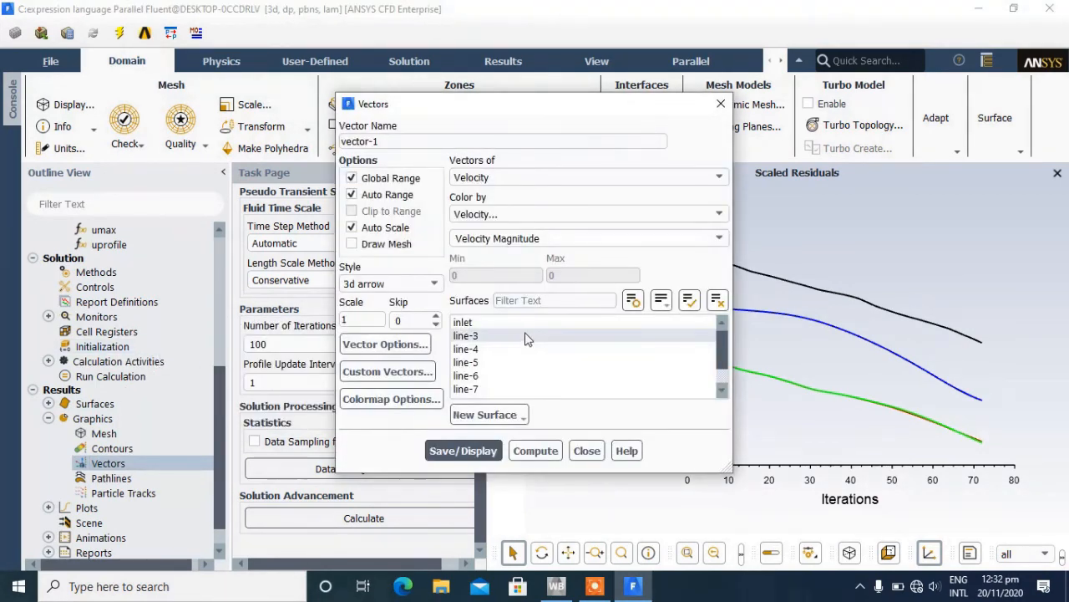
{"action": "left_click", "coordinate": [514, 334]}
{"action": "left_click", "coordinate": [512, 349]}
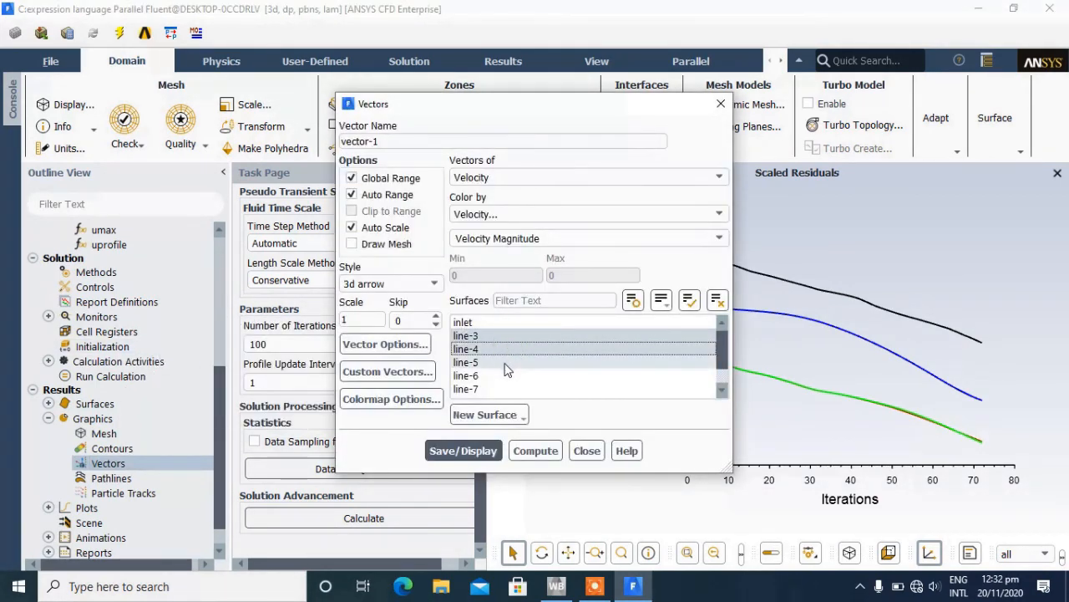
{"action": "left_click", "coordinate": [506, 362]}
{"action": "left_click", "coordinate": [499, 376]}
{"action": "left_click", "coordinate": [499, 389]}
{"action": "left_click", "coordinate": [480, 452]}
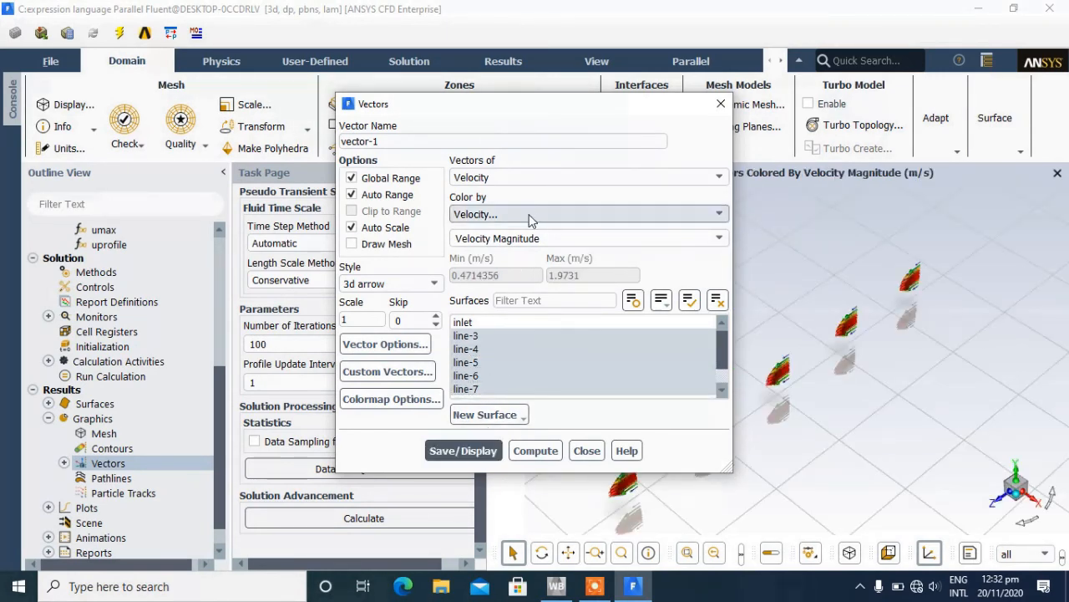
{"action": "left_click_drag", "start_coordinate": [591, 109], "coordinate": [470, 131]}
{"action": "left_click", "coordinate": [462, 473]}
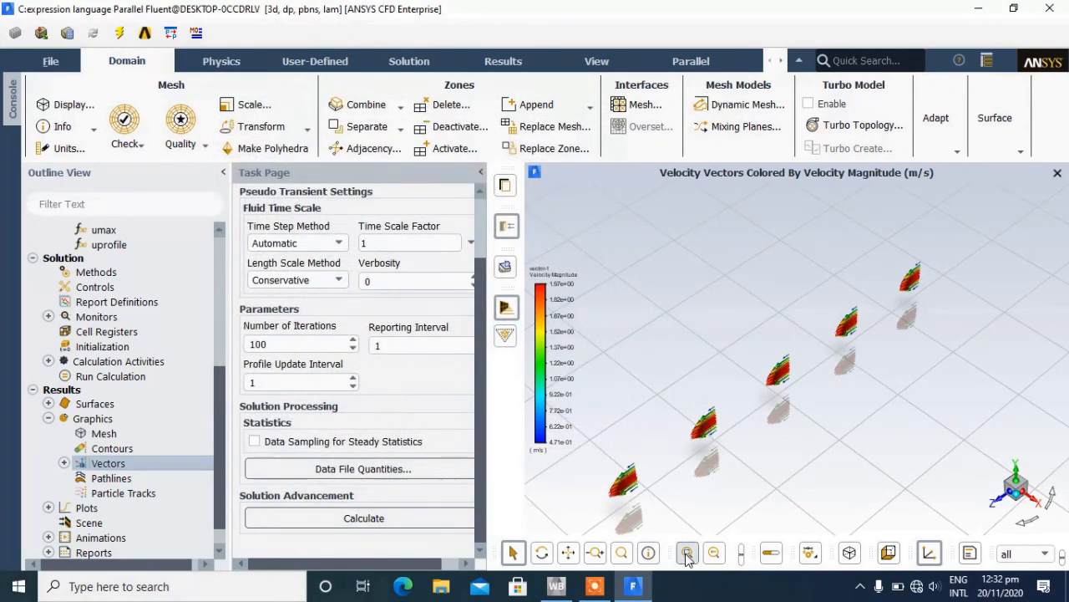
Step: Orient the view along the x axis with z horizontal, and examine the shape of the vector profiles along the pipe up close
{"action": "left_click", "coordinate": [688, 554]}
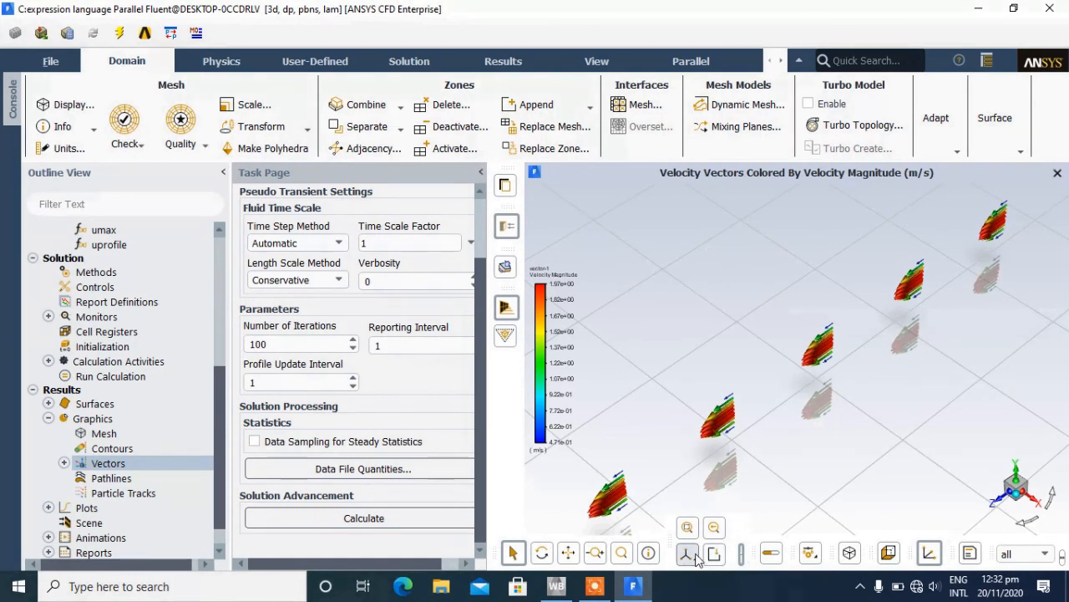
{"action": "left_click", "coordinate": [696, 555]}
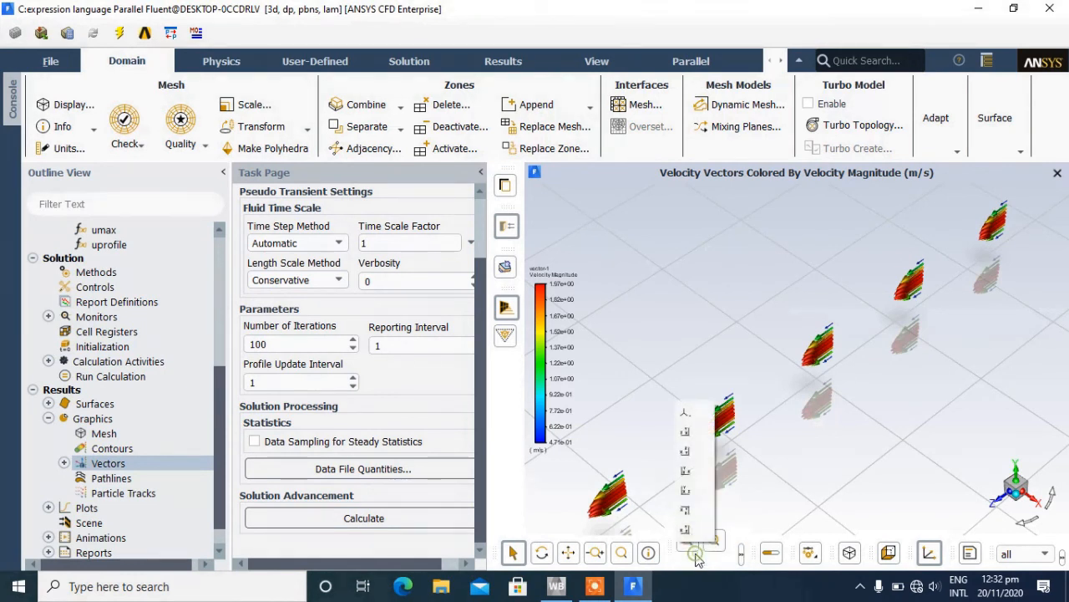
{"action": "left_click", "coordinate": [698, 431]}
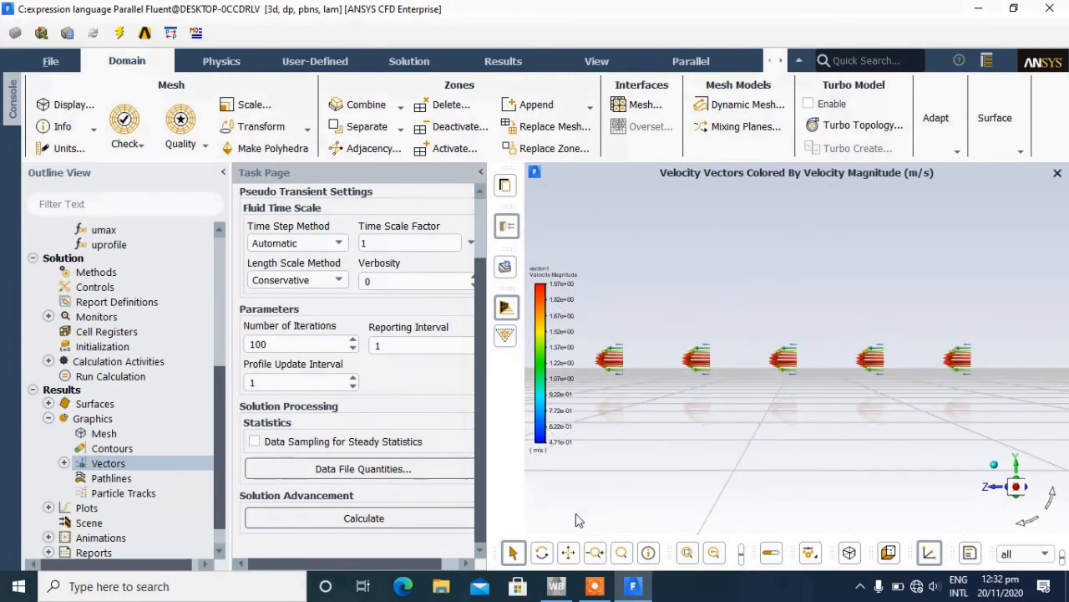
{"action": "left_click", "coordinate": [688, 554]}
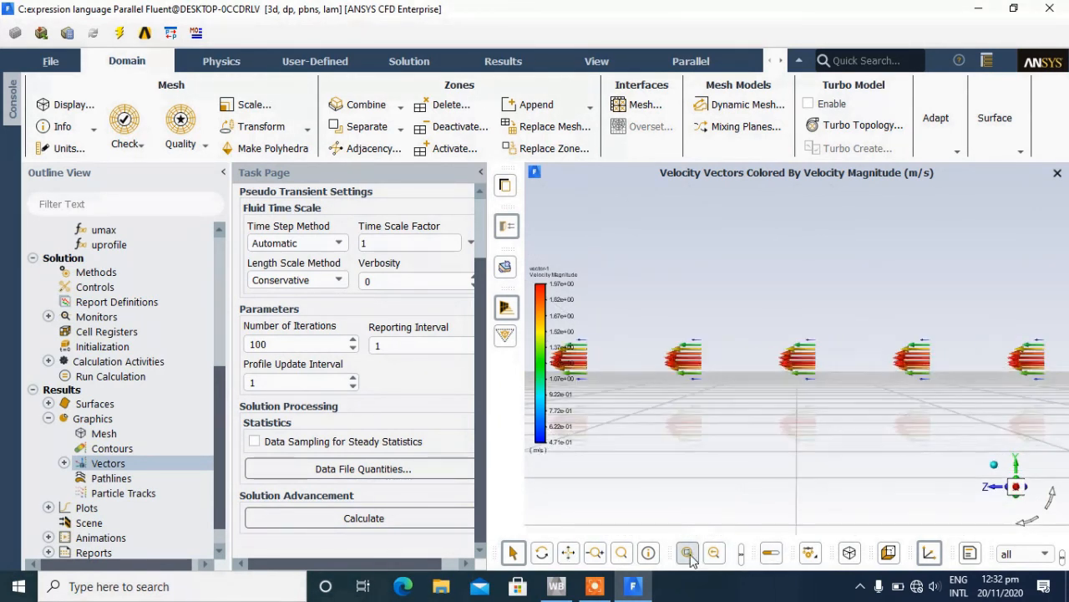
{"action": "left_click", "coordinate": [566, 552]}
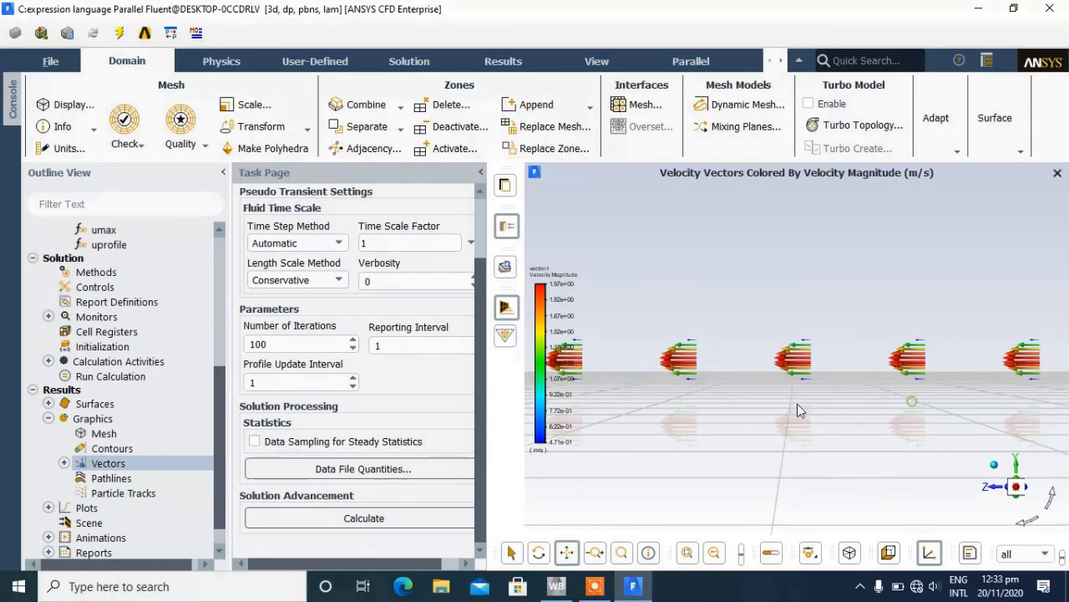
{"action": "left_click_drag", "start_coordinate": [912, 401], "coordinate": [746, 411]}
{"action": "scroll", "coordinate": [885, 387], "scroll_direction": "up", "scroll_amount": 5}
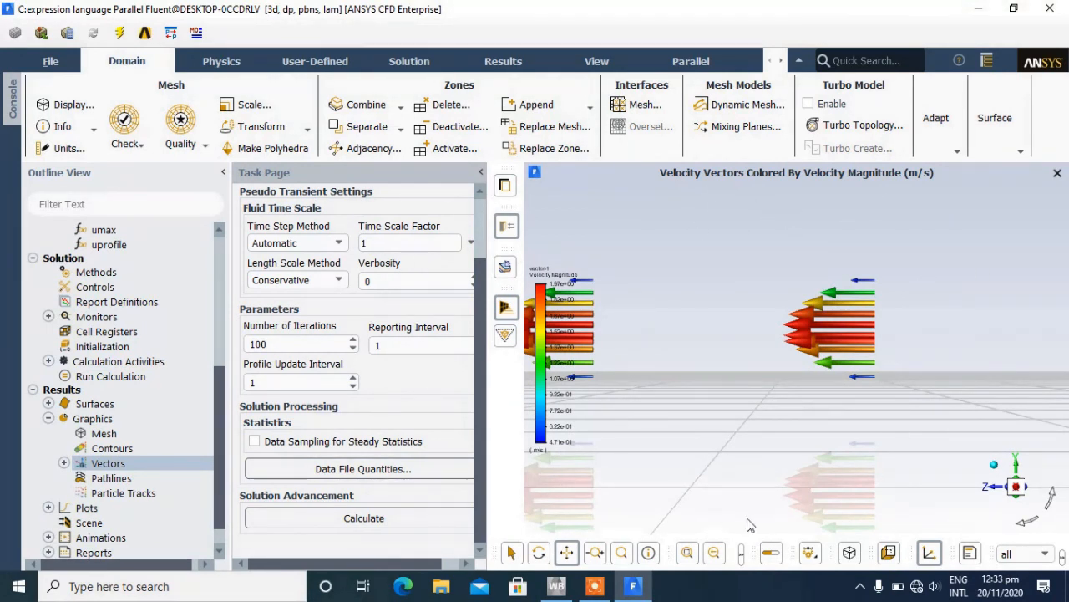
{"action": "left_click", "coordinate": [606, 591]}
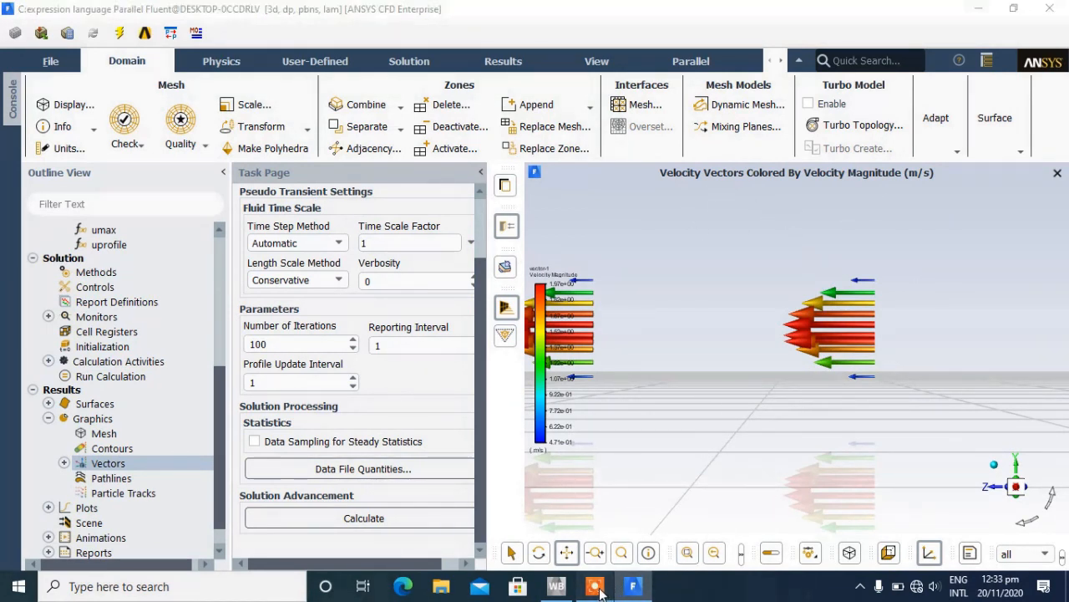